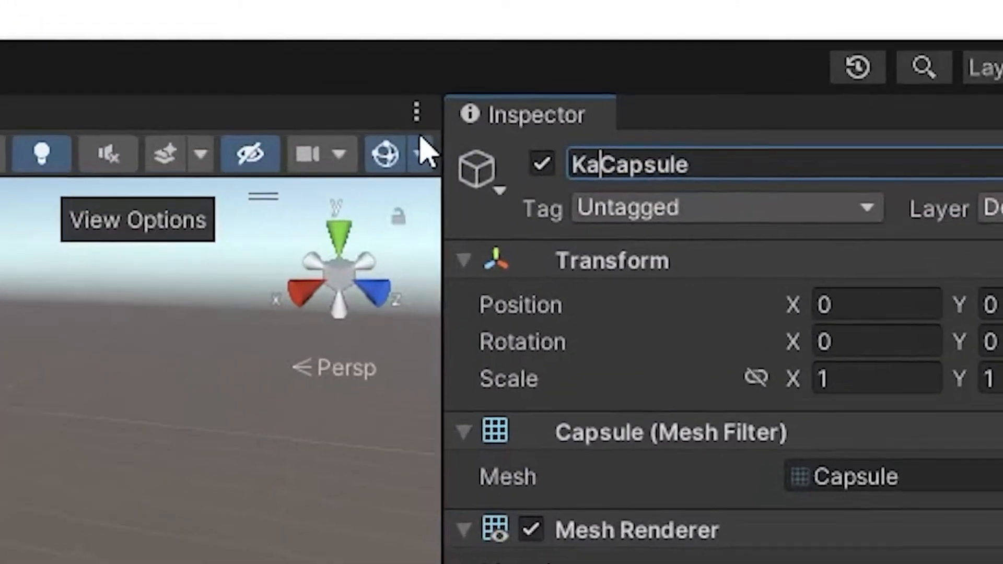
Rename the capsule object as Karlson
key("ctrl+a")
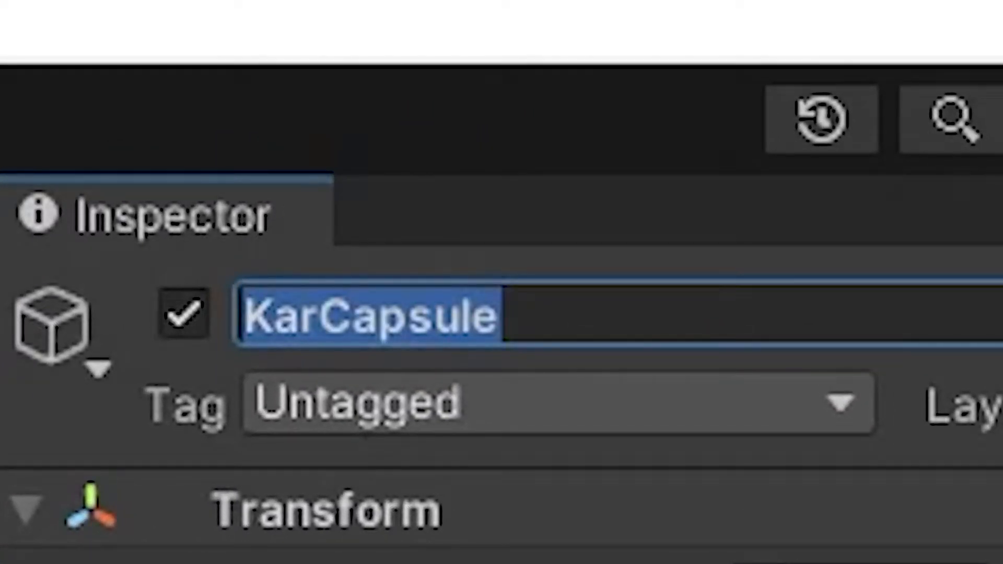
type("Karlson")
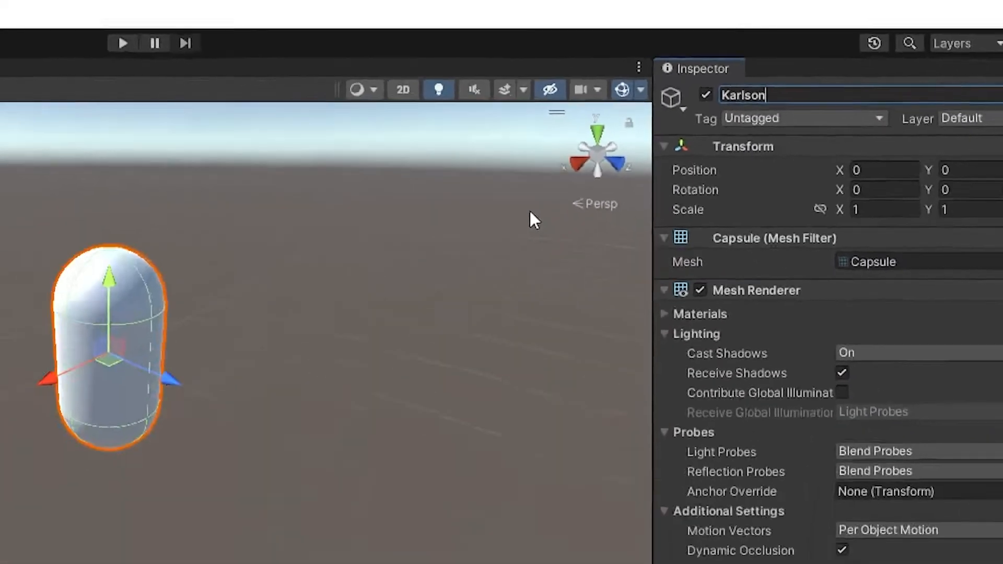
left_click(650, 174)
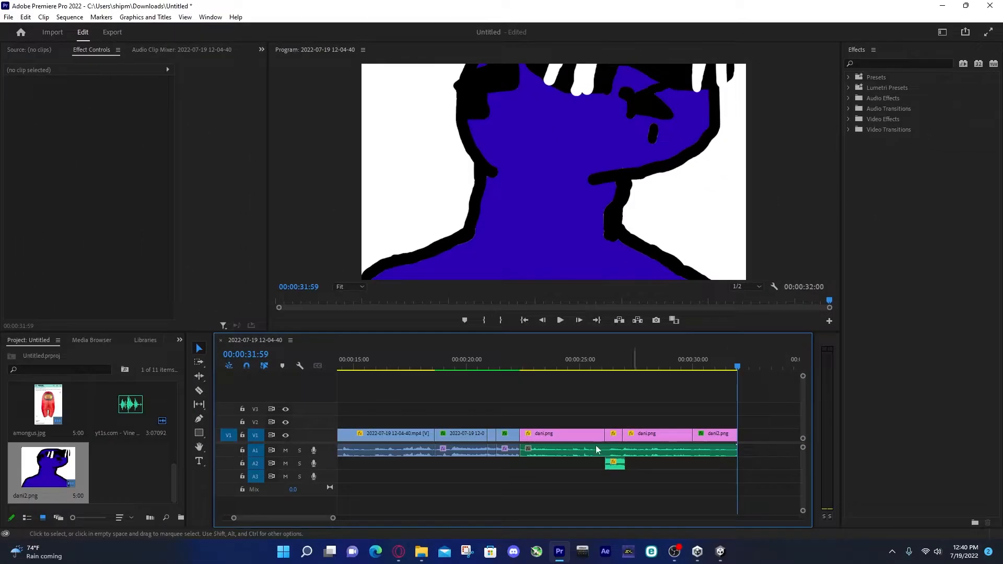
In Premiere Pro, place amongus.jpg directly after dani2.png on track V1 and delete it again
scroll(143, 468, "up", 3)
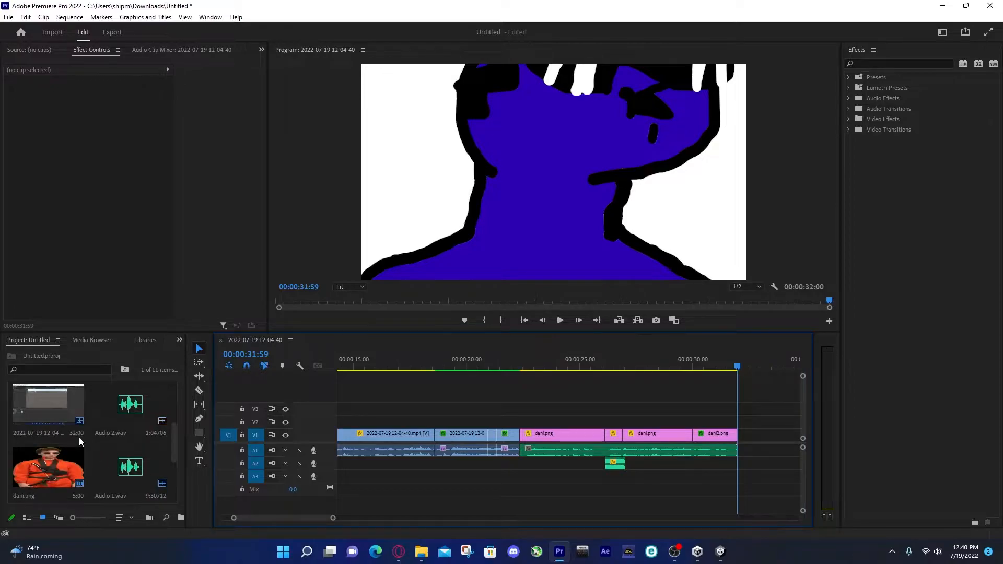
scroll(80, 442, "down", 1)
left_click_drag(73, 467, 753, 435)
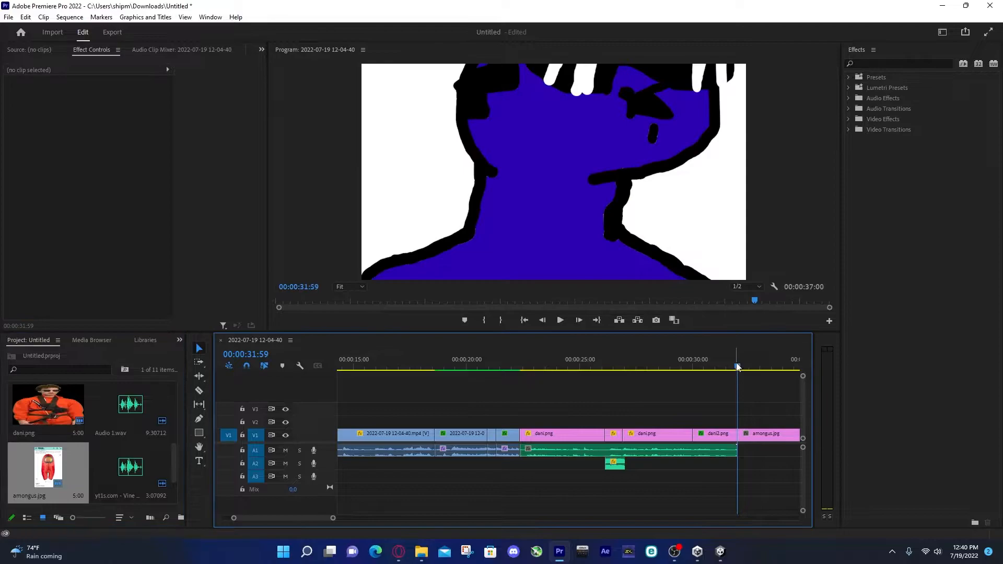
left_click_drag(738, 368, 743, 368)
left_click(764, 440)
key("Delete")
scroll(89, 443, "up", 4)
left_click_drag(55, 460, 753, 435)
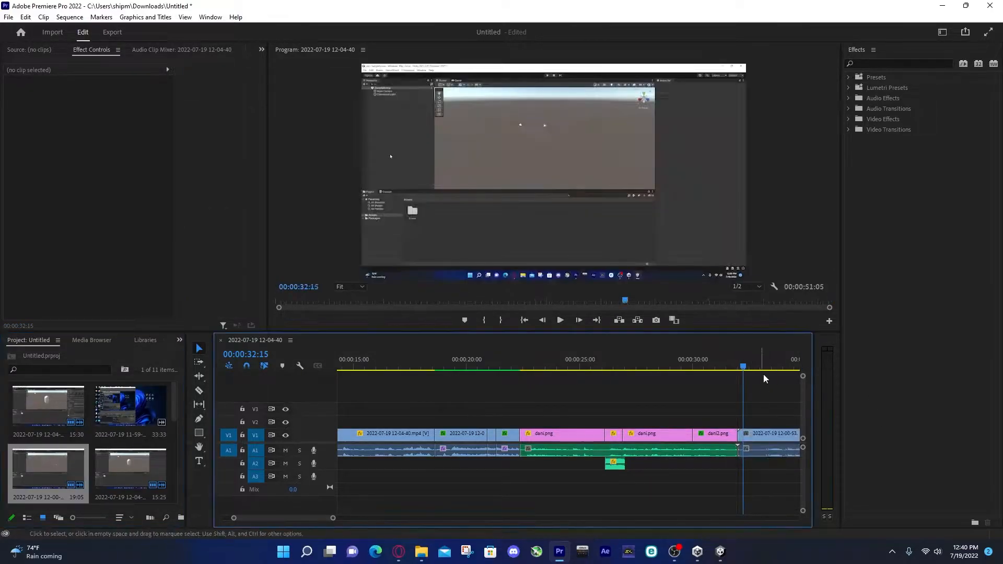
left_click_drag(746, 366, 768, 434)
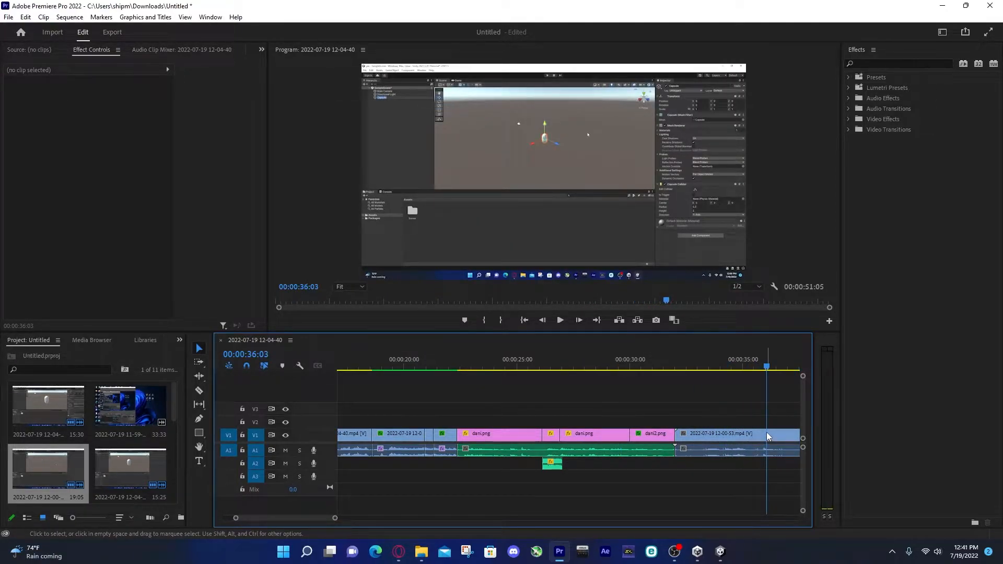
key("=")
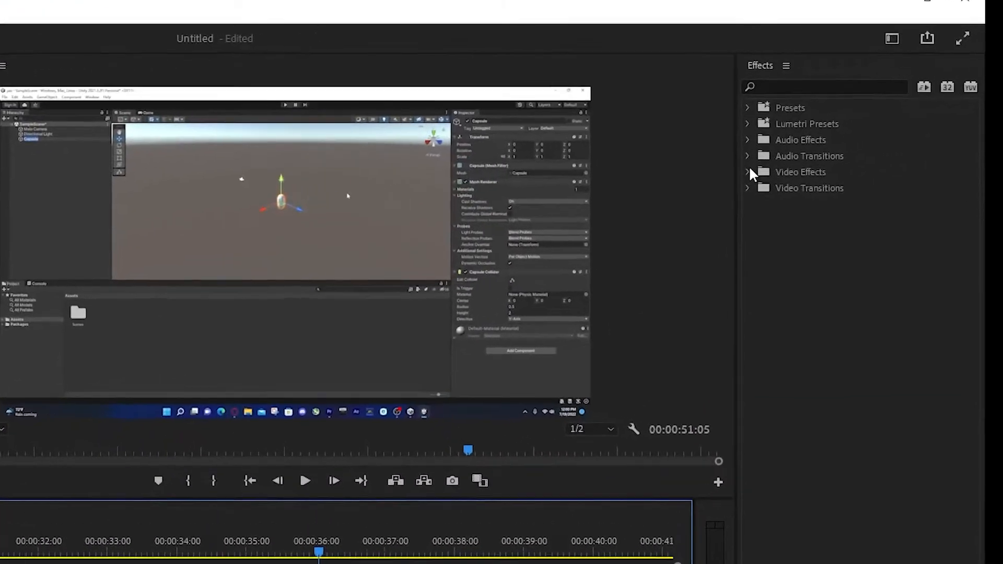
Reveal the Distort video effects and split the 12-00-53 clip twice to isolate a short section starting at about 00:00:43:46
left_click(849, 118)
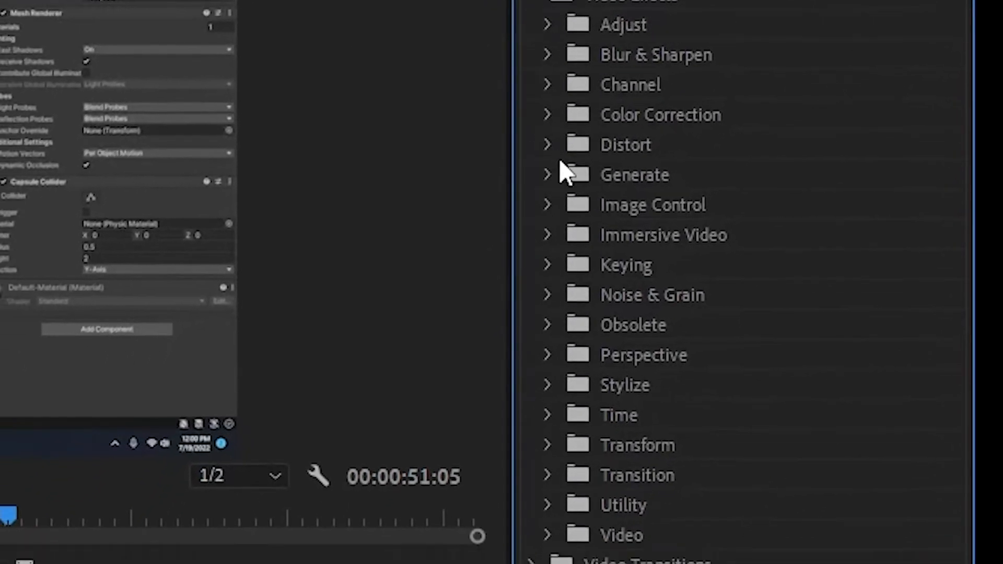
left_click(548, 145)
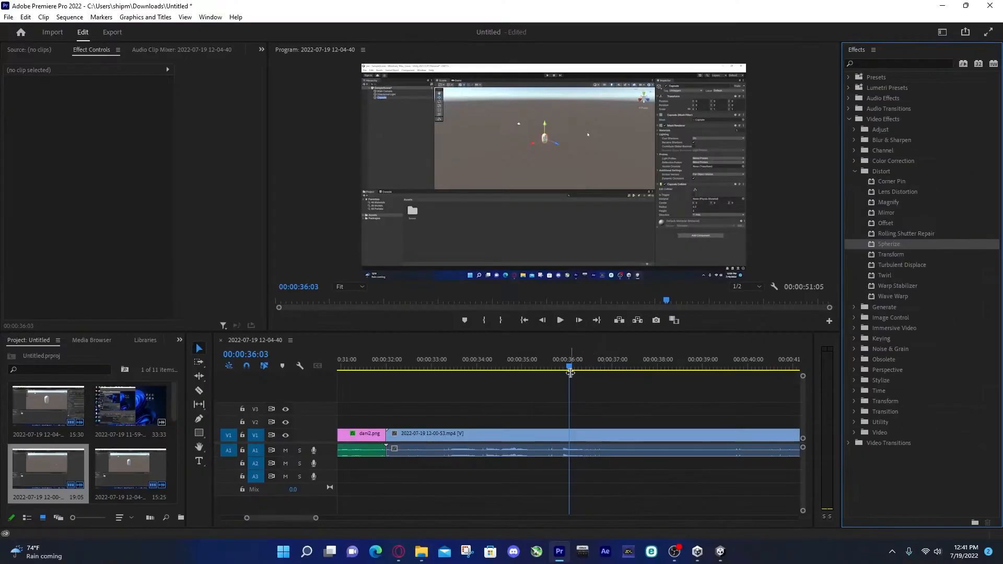
left_click_drag(583, 373, 732, 398)
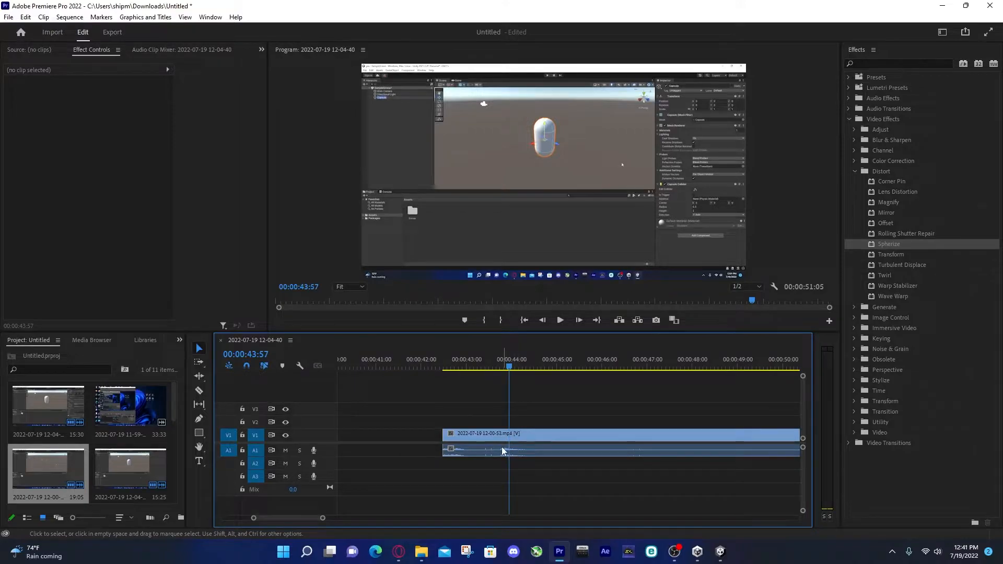
key("c")
left_click(502, 435)
left_click(529, 436)
key("v")
left_click_drag(510, 369, 498, 371)
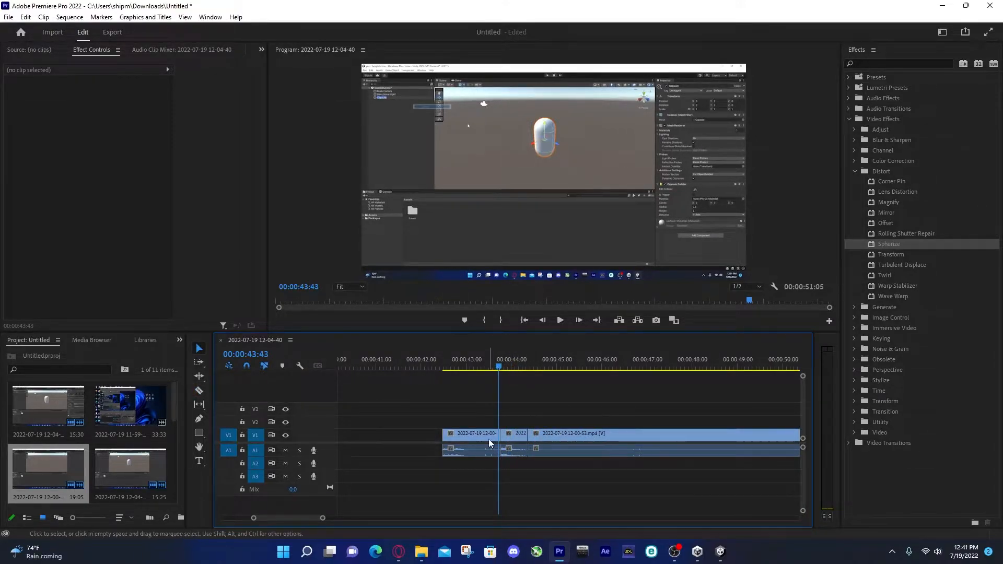
Apply the Spherize effect to the short middle clip and place the playhead at its start
left_click(485, 437)
left_click_drag(891, 248, 857, 247)
left_click_drag(666, 335, 508, 438)
left_click(498, 362)
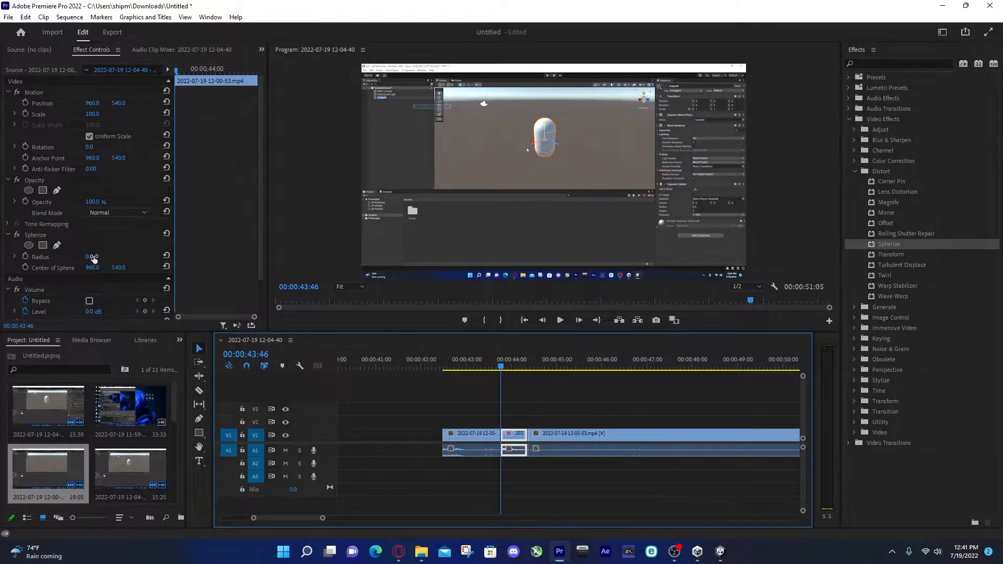
Set the Center of Sphere to 919, 460 using a trial radius and return the Spherize Radius to 0
left_click_drag(88, 258, 395, 257)
left_click_drag(92, 268, 14, 268)
left_click_drag(125, 269, 152, 269)
left_click_drag(92, 257, 1, 257)
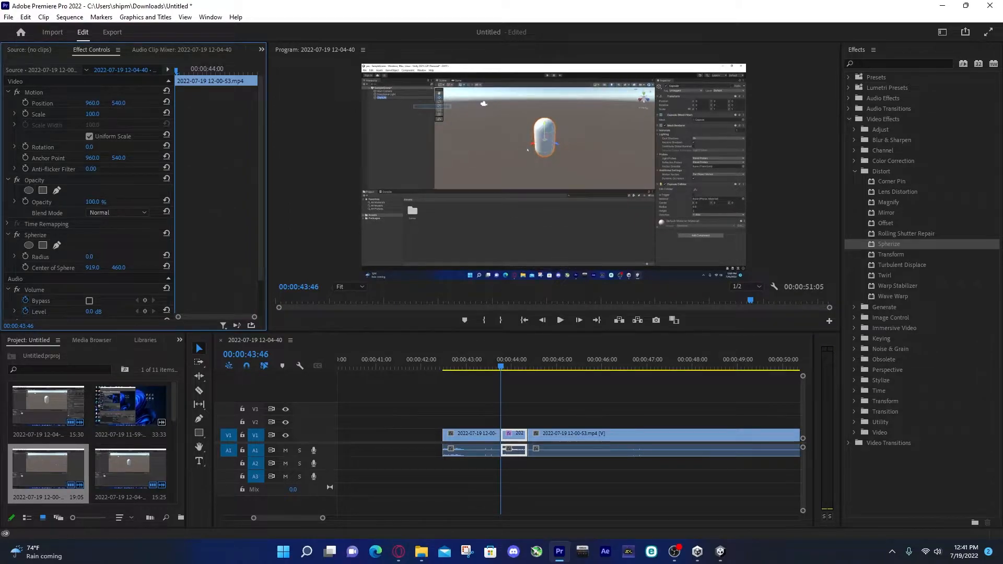
Keyframe the Spherize Radius from 0 at the clip's start to 250 at 00:00:44:04
left_click(15, 257)
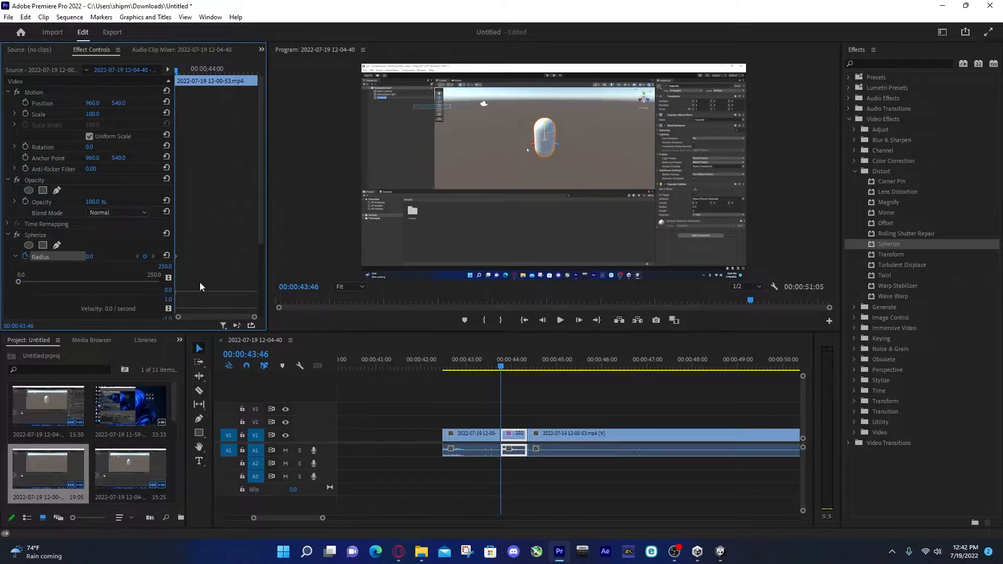
left_click_drag(176, 71, 216, 78)
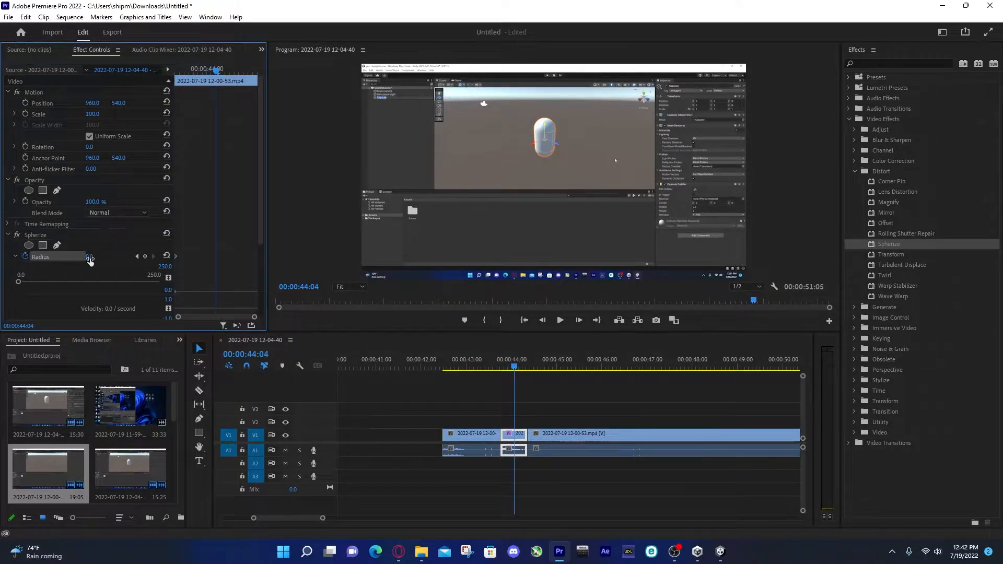
left_click_drag(18, 283, 159, 292)
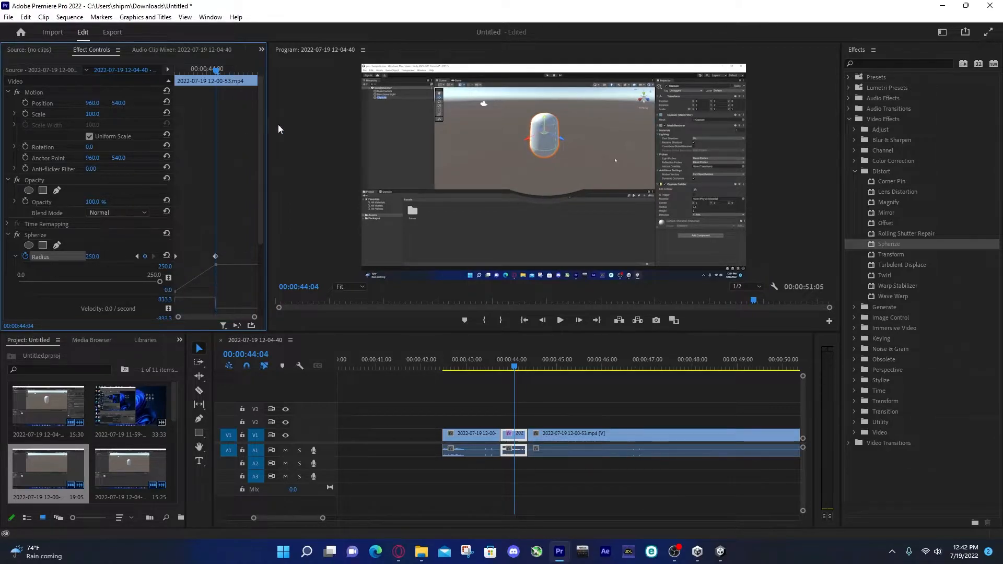
Keyframe the Center of Sphere at 919, 415 and raise the second Radius keyframe to about 545
scroll(93, 250, "down", 1)
left_click(15, 247)
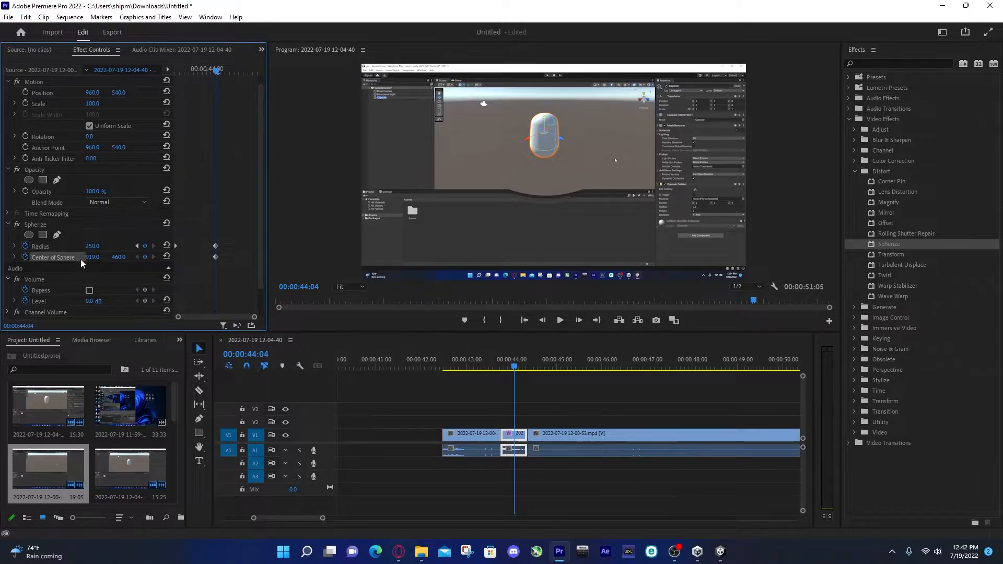
left_click_drag(118, 257, 195, 246)
left_click(14, 246)
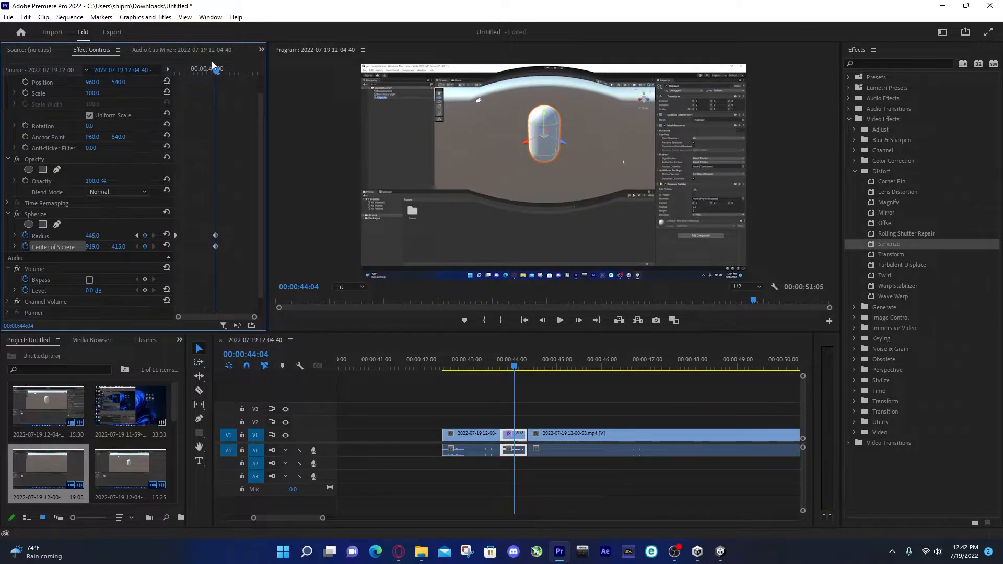
key("Up")
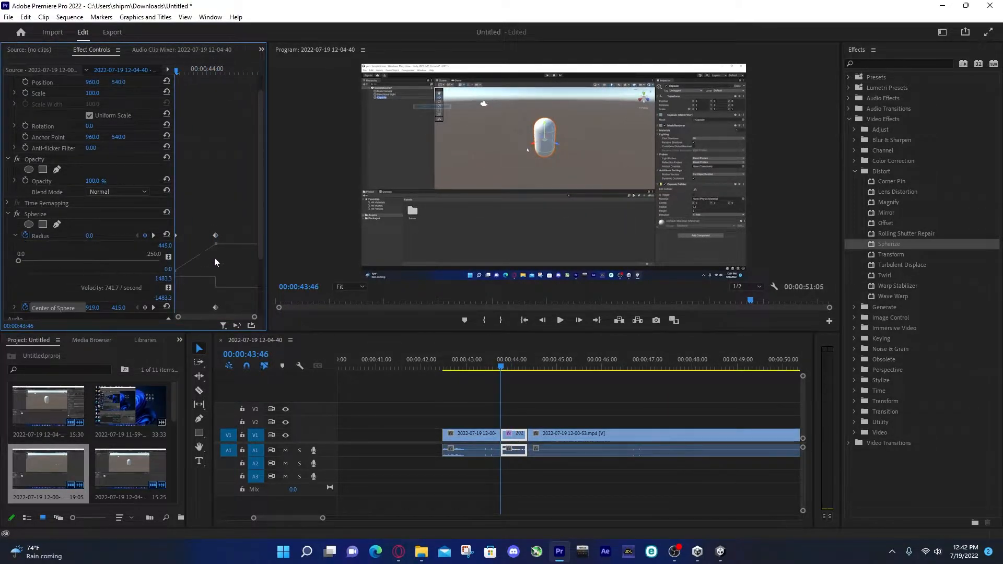
left_click_drag(191, 264, 208, 252)
Play back the Spherize section from before the short clip and check the bulge animation
key("space")
key("space")
left_click_drag(462, 367, 441, 375)
key("space")
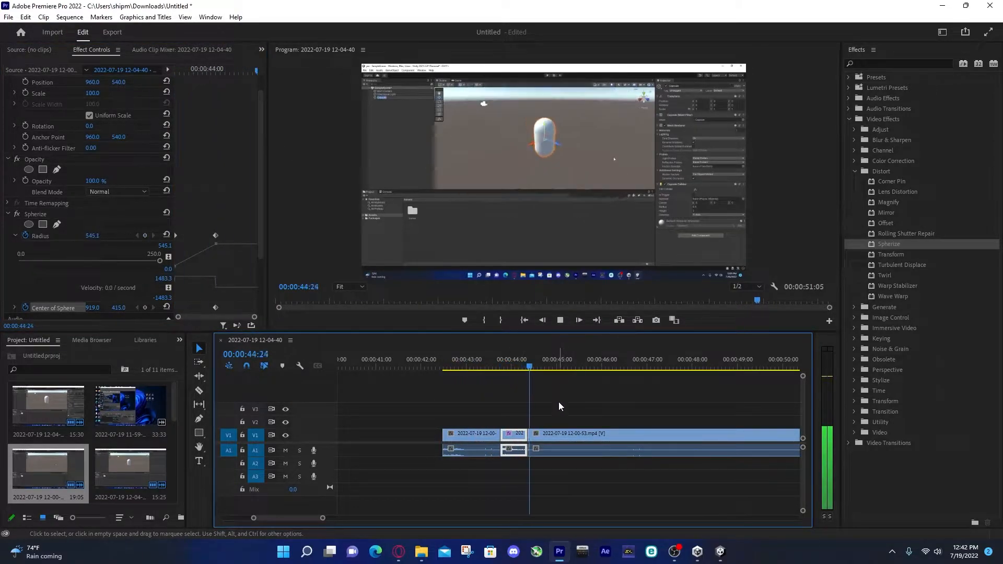
key("space")
left_click_drag(538, 359, 503, 372)
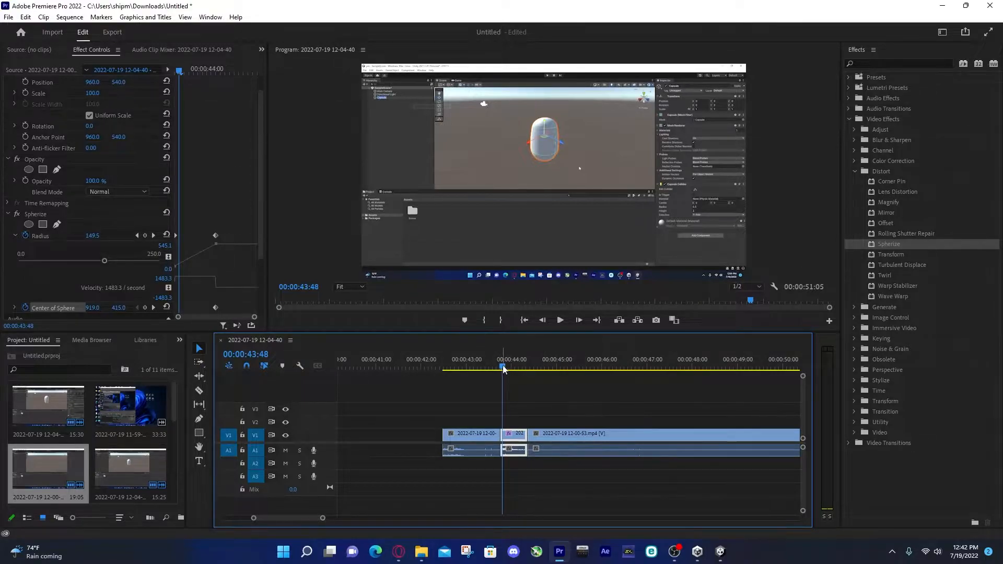
left_click_drag(648, 476, 391, 412)
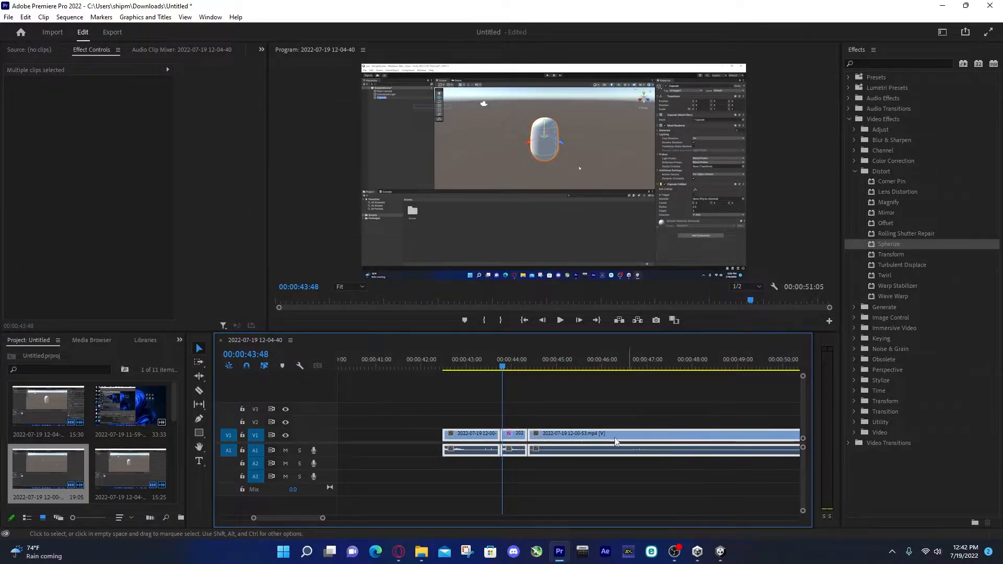
key("Delete")
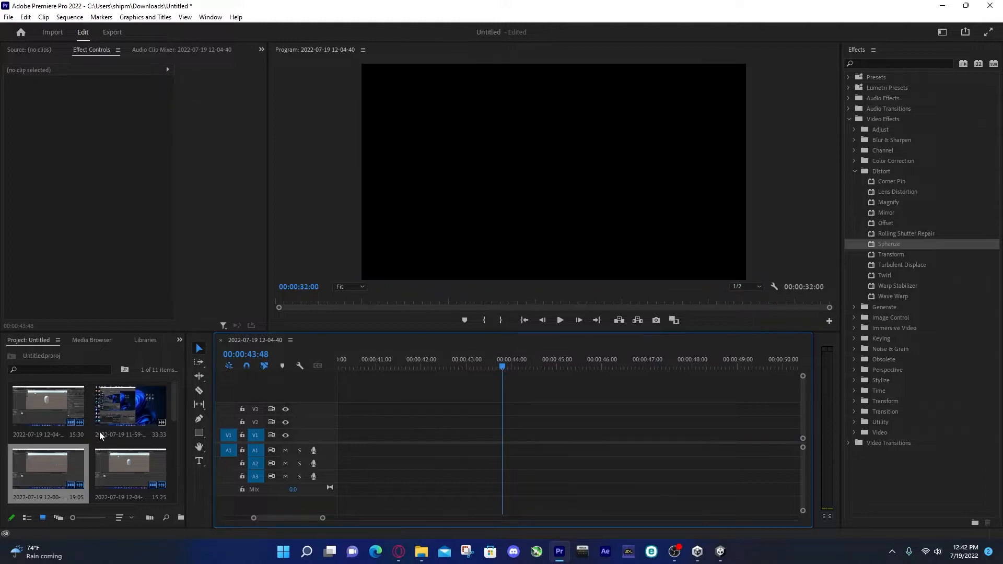
left_click(123, 490)
left_click_drag(155, 496, 468, 447)
Split the 12-04-40 clip at 00:00:45:43 and delete the part before the cut
left_click_drag(509, 366, 589, 372)
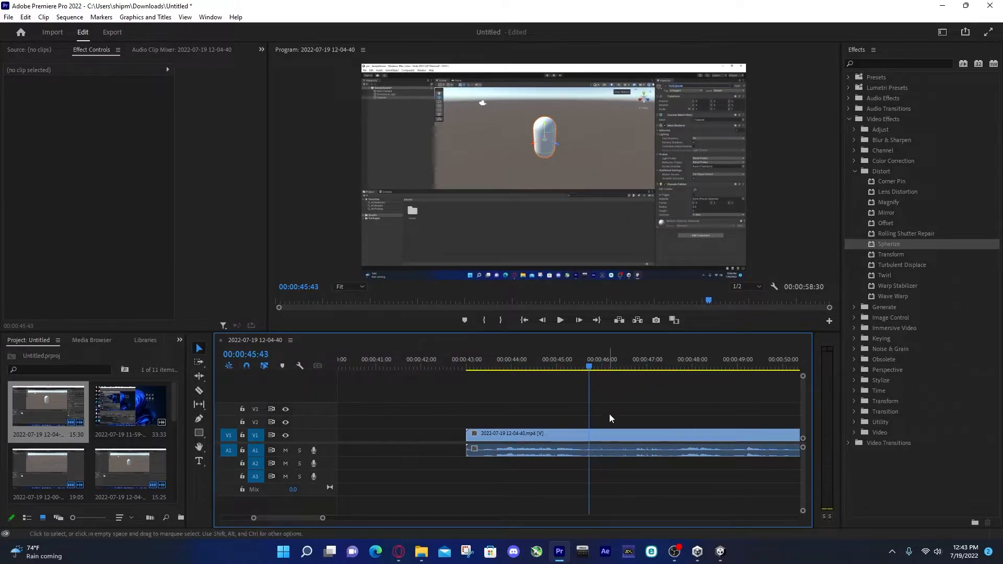
key("ctrl+k")
left_click(582, 434)
key("Delete")
Animate a zoom onto the Inspector's name field with keyframes, ending at Scale 661 and Position -3398, 3333
left_click(619, 436)
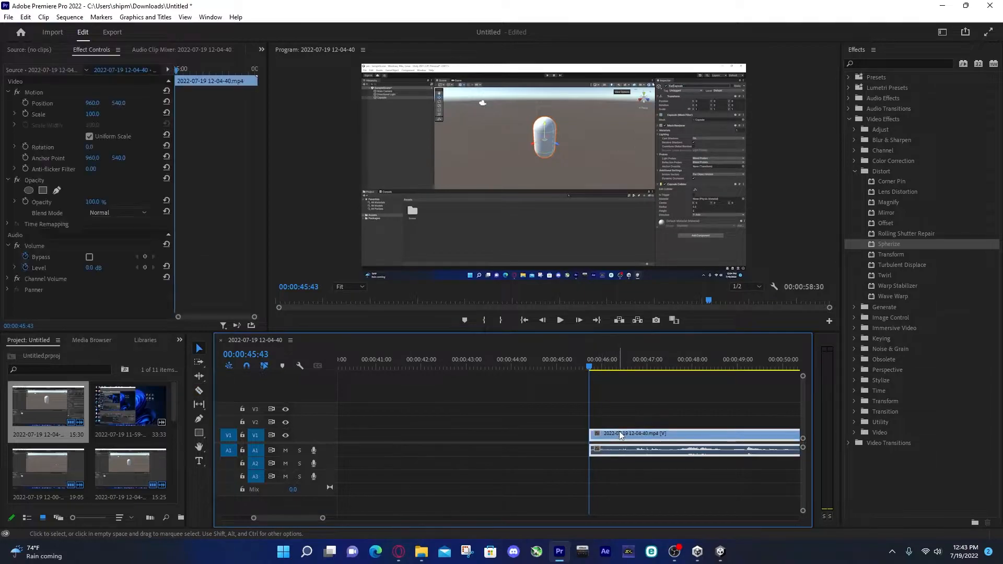
left_click(25, 115)
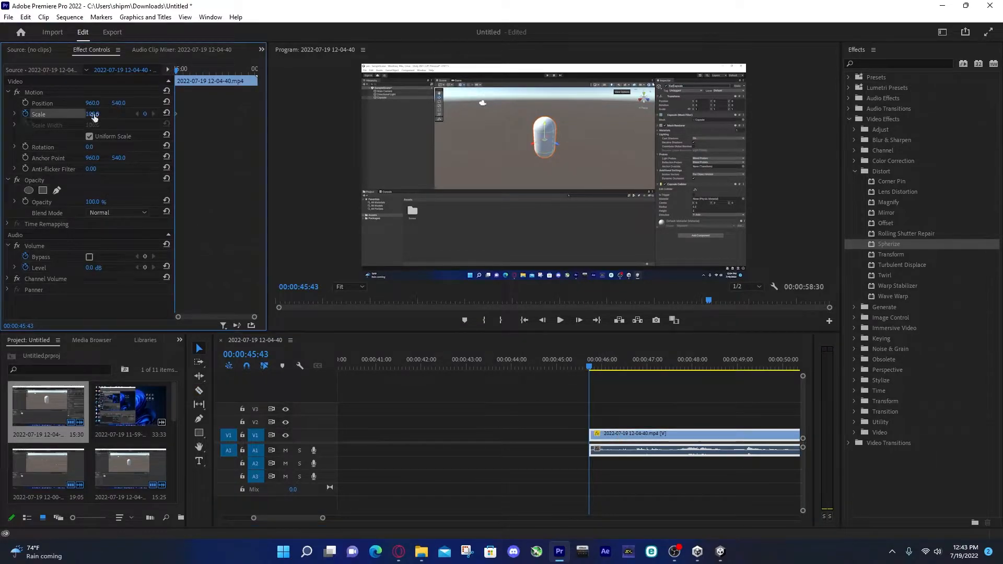
left_click_drag(93, 114, 386, 114)
left_click_drag(92, 103, 254, 103)
Play back the zoom and split the clip at 00:00:49:59, after the Karlson renaming
left_click_drag(590, 368, 581, 370)
key("space")
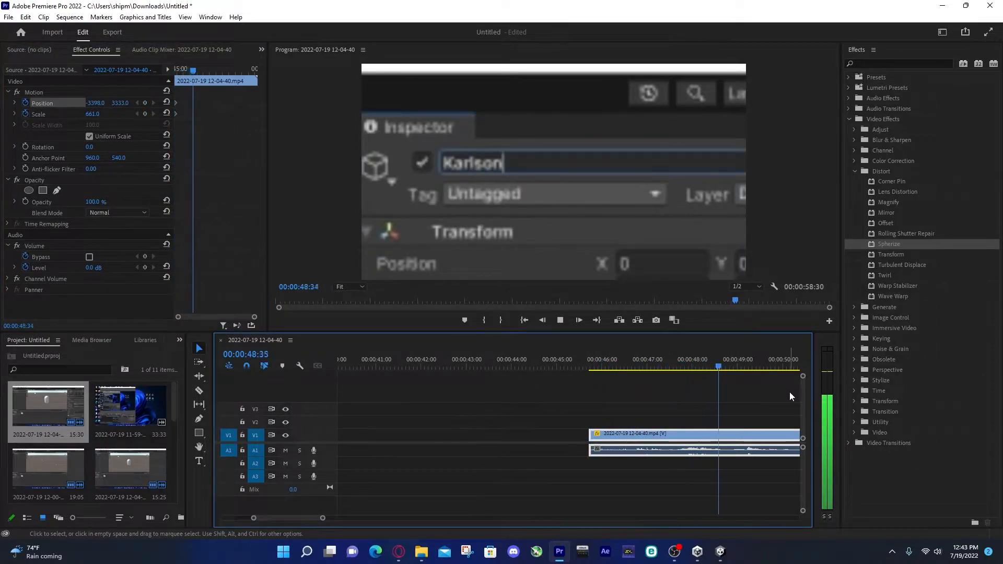
key("space")
key("c")
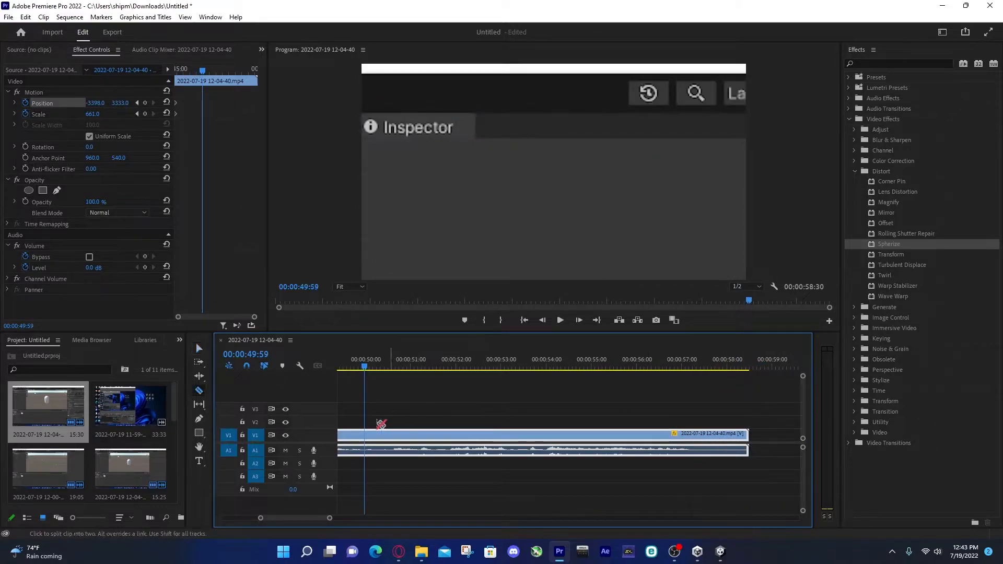
left_click(365, 435)
Reset Position and Scale to their defaults with keyframes at 00:00:49:57, the end of the zoomed clip
key("Left")
key("Left")
key("Left")
key("Left")
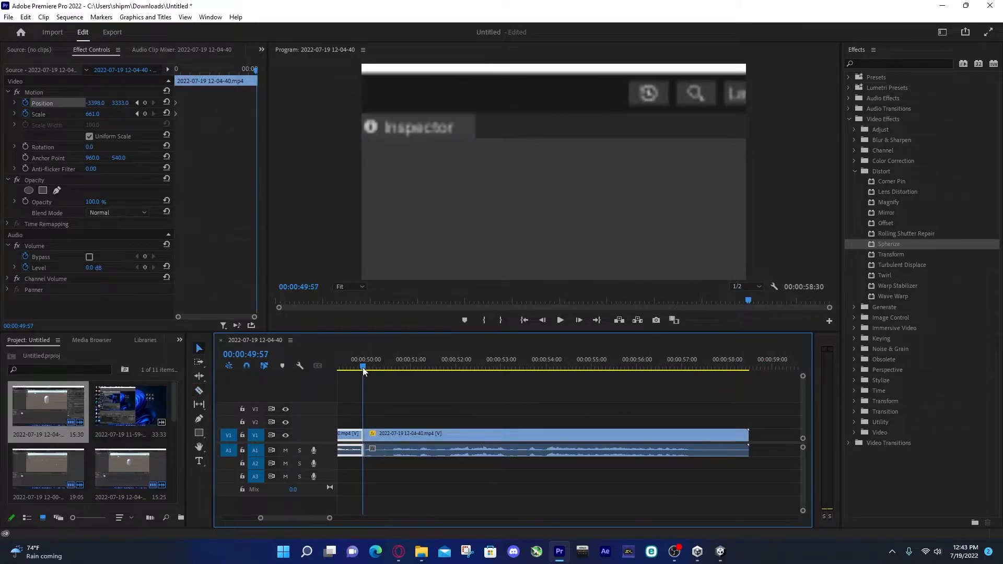
left_click(166, 102)
left_click(167, 113)
Paste the zoomed-in keyframes, Position -3398, 3333 and Scale 661, at 00:00:49:37 to hold the zoom until there
left_click_drag(369, 363, 442, 412)
left_click_drag(193, 129, 148, 83)
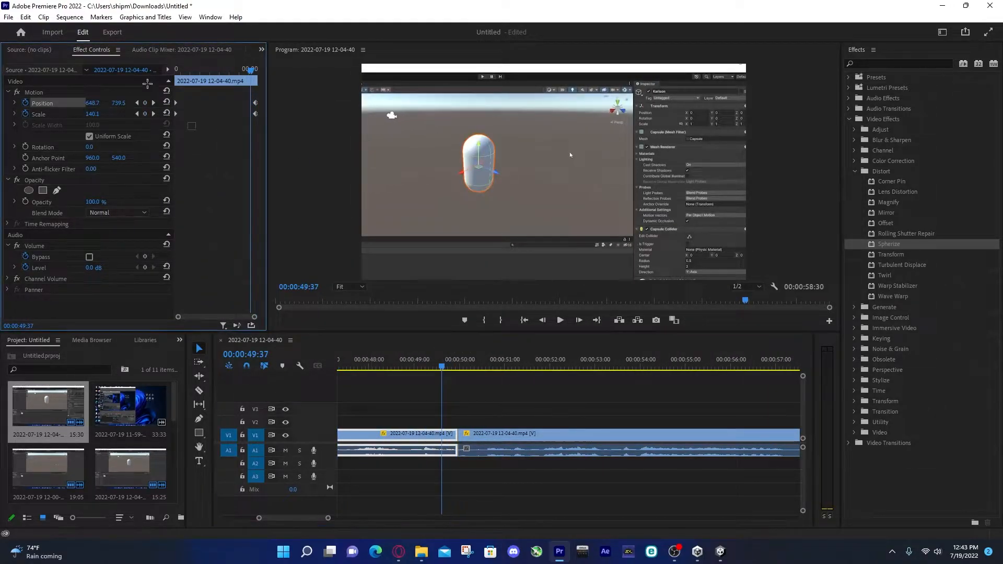
left_click_drag(186, 129, 158, 82)
key("ctrl+v")
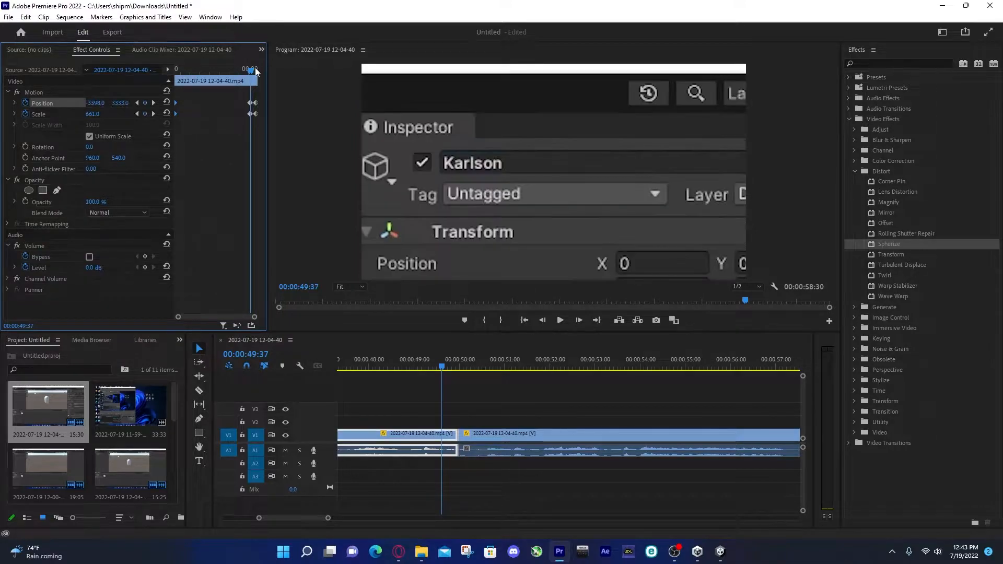
Reset the following clip's Position to 960, 540 and its Scale to 100
left_click_drag(249, 72, 258, 70)
left_click(501, 438)
left_click(166, 103)
left_click(166, 113)
Play back the zoom-out and the following clip, and split that clip at 00:00:53:36
left_click_drag(459, 367, 368, 374)
key("space")
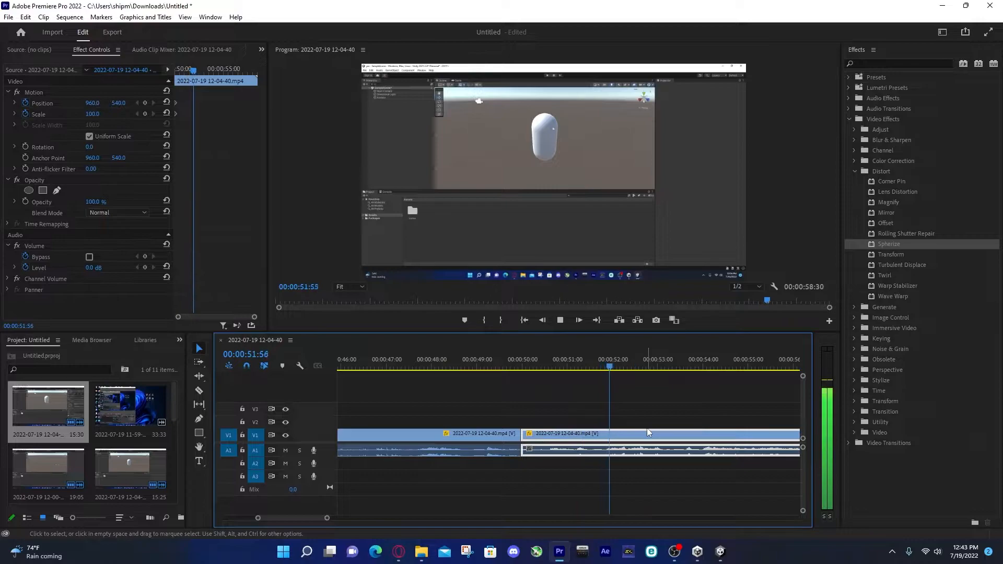
key("space")
key("c")
left_click(690, 435)
key("v")
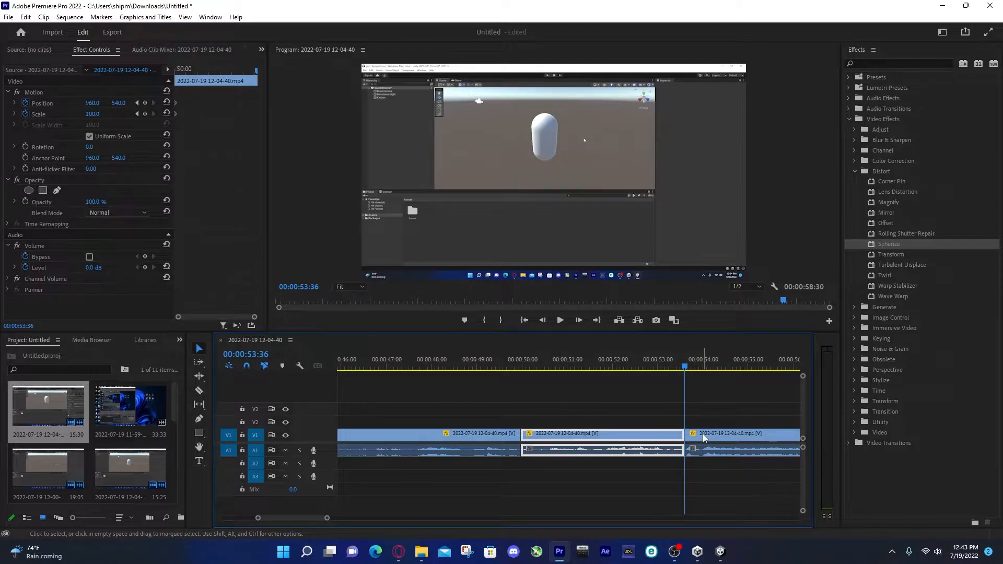
Search the effects for "gu" and apply the GuitarSuite audio effect to the last clip, starting at 00:00:53:36
left_click(706, 438)
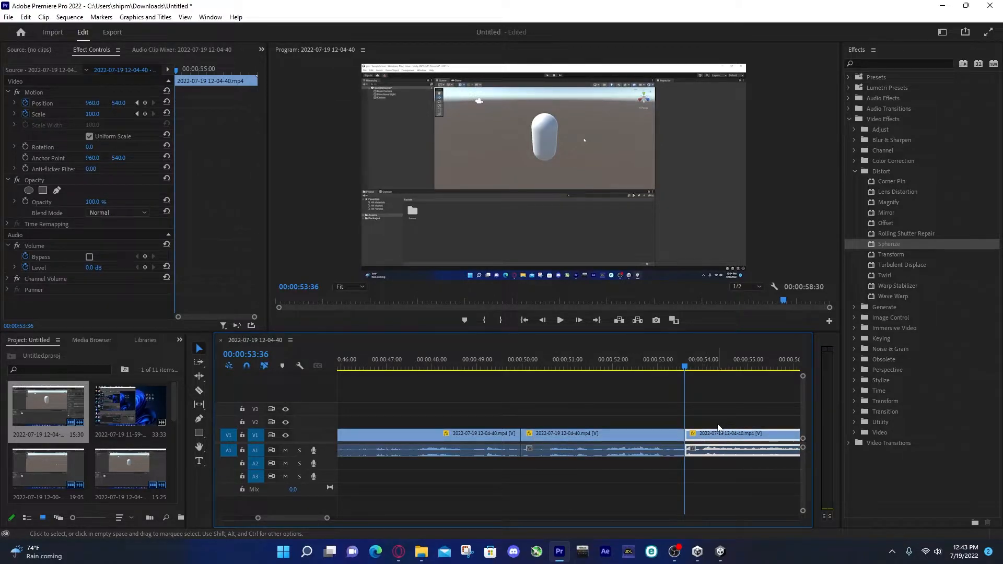
left_click(855, 171)
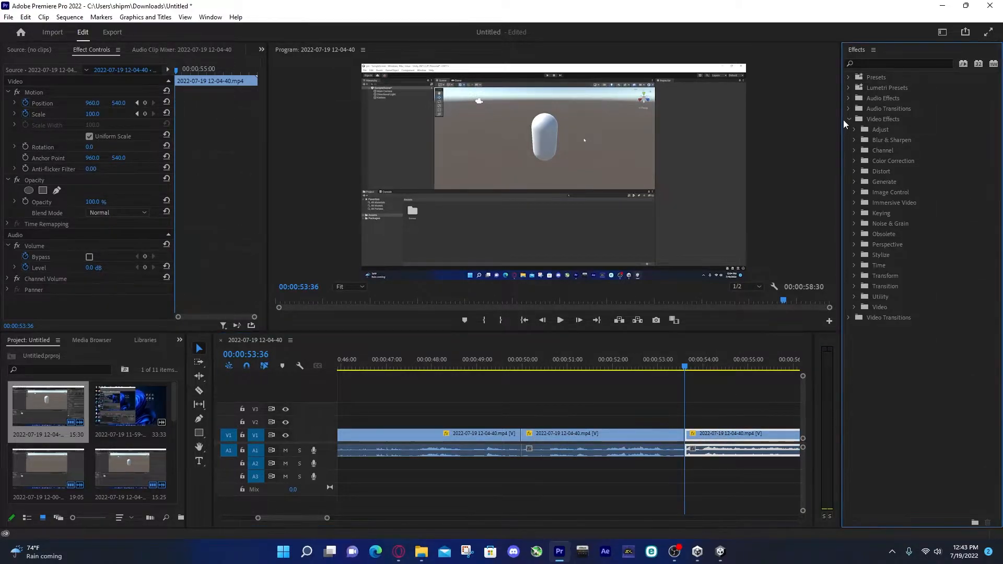
left_click(847, 119)
left_click(888, 63)
type("gu")
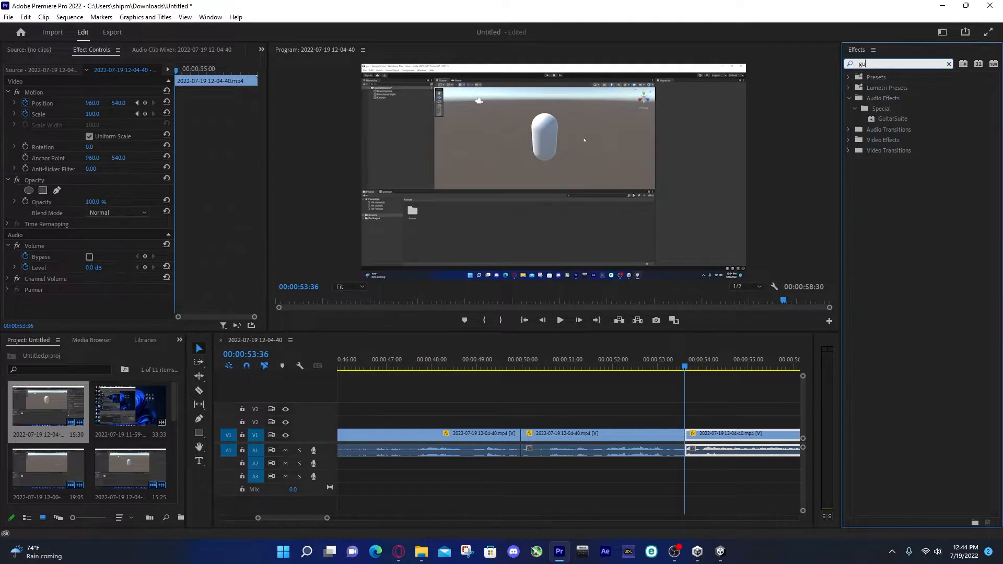
left_click_drag(895, 121, 713, 442)
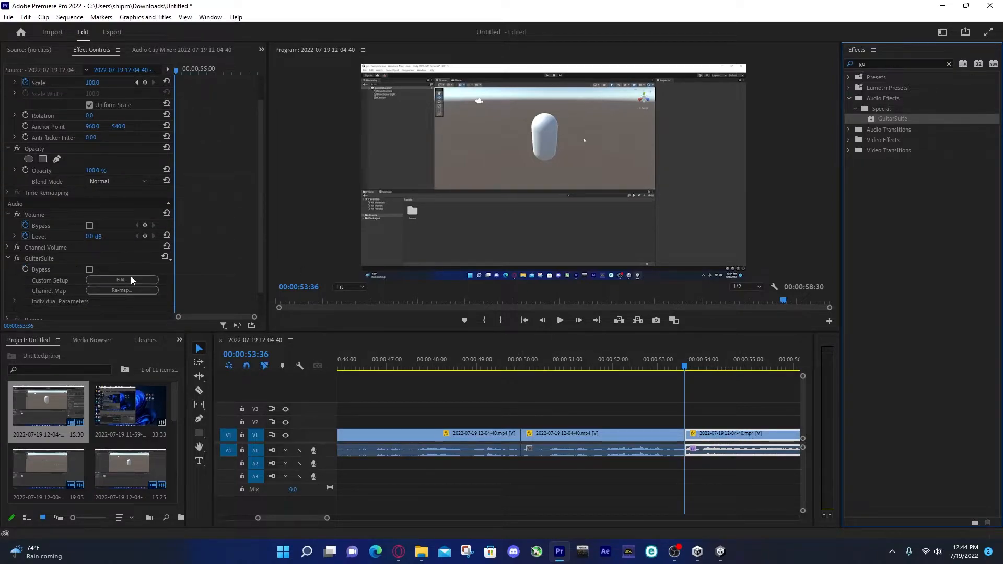
Look over the GuitarSuite custom setup of the last clip and play back its distorted audio
left_click(128, 279)
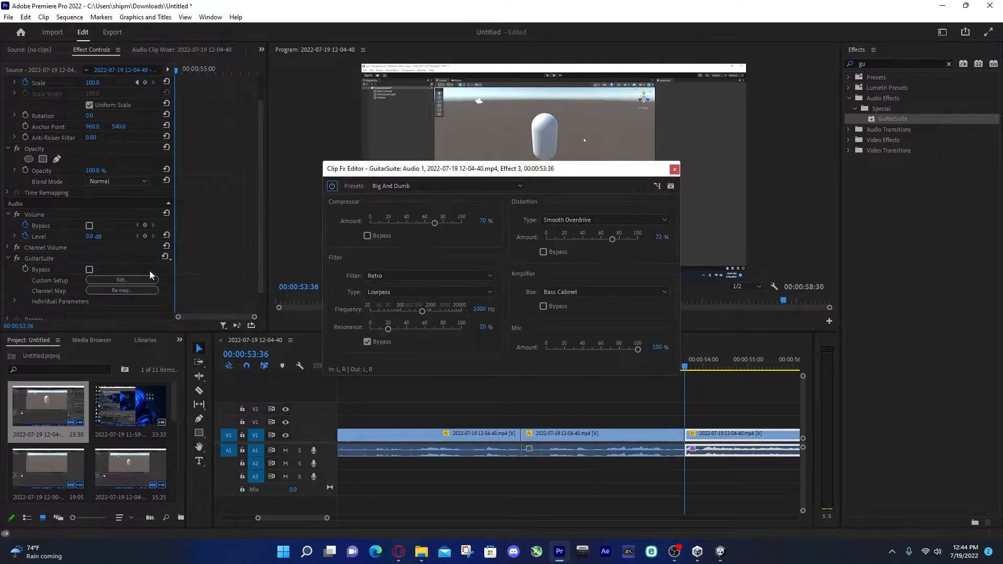
left_click(675, 169)
key("space")
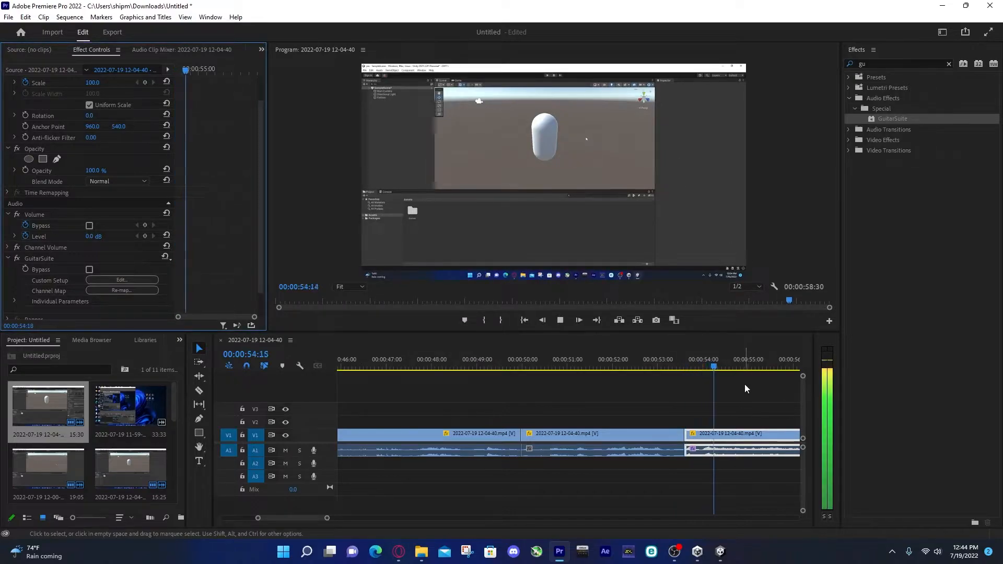
Keyframe GuitarSuite's Comp Amount at 0% at 00:00:53:35, the start of the last clip
left_click_drag(755, 366, 685, 381)
left_click_drag(316, 519, 319, 519)
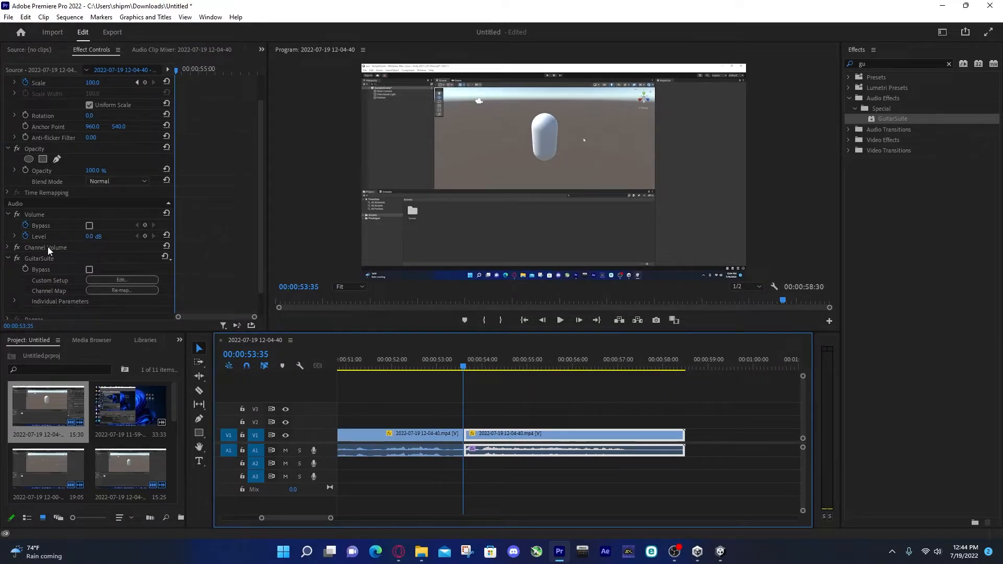
scroll(65, 259, "down", 2)
left_click(15, 275)
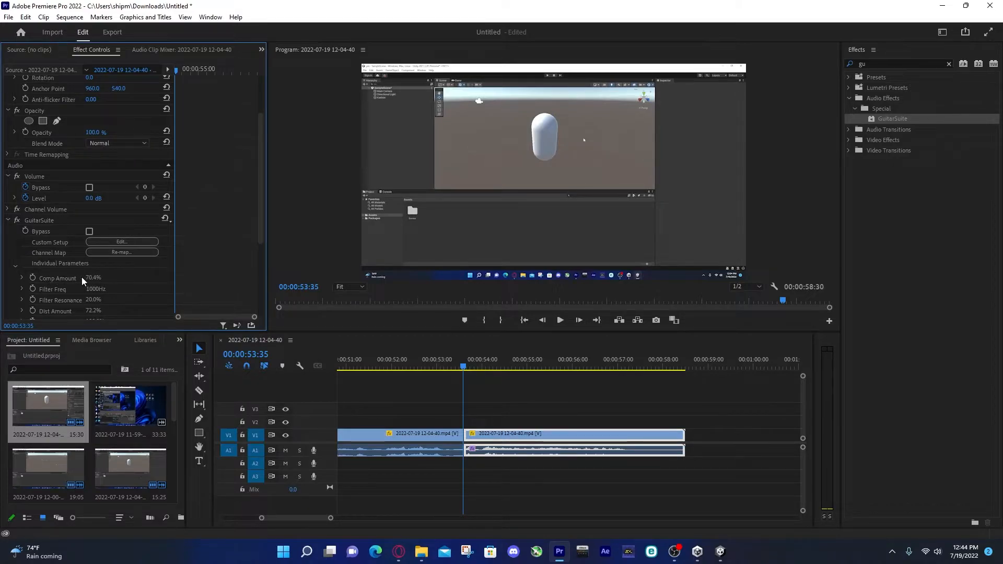
left_click(21, 278)
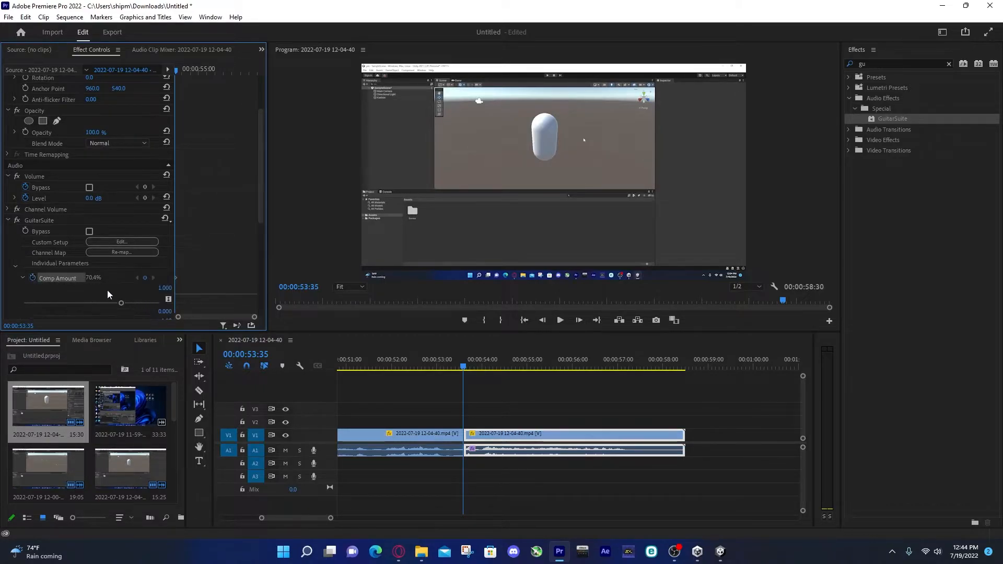
left_click_drag(122, 303, 3, 303)
Add a 100% Comp Amount keyframe at 00:00:56:20, and shift that keyframe slightly later in the clip
left_click(595, 372)
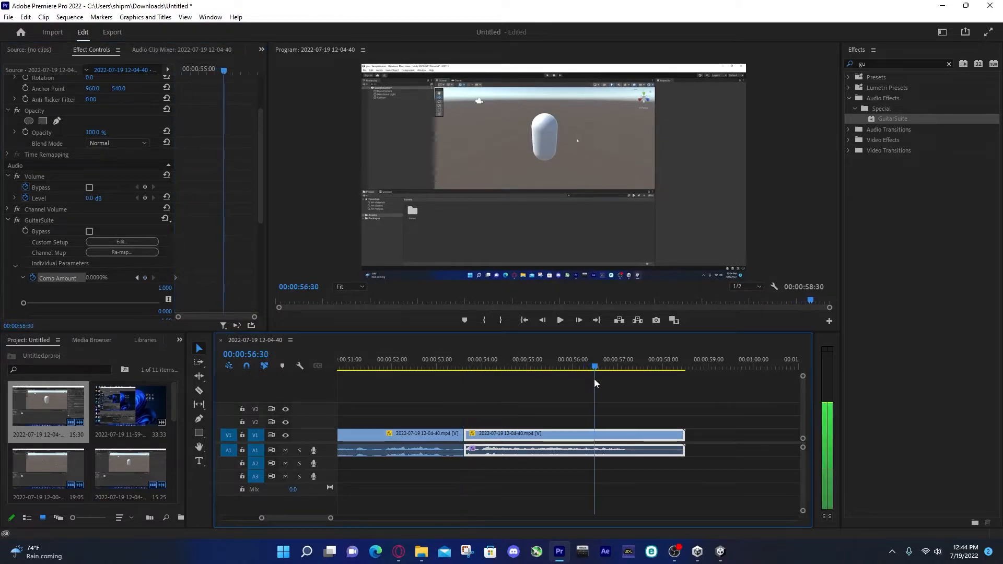
left_click_drag(604, 381, 588, 402)
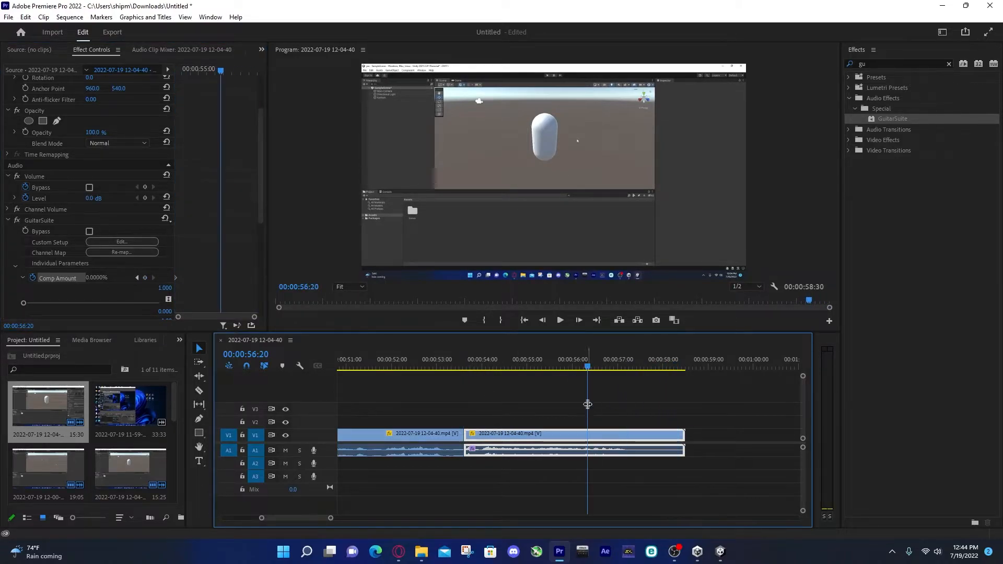
left_click_drag(24, 303, 162, 303)
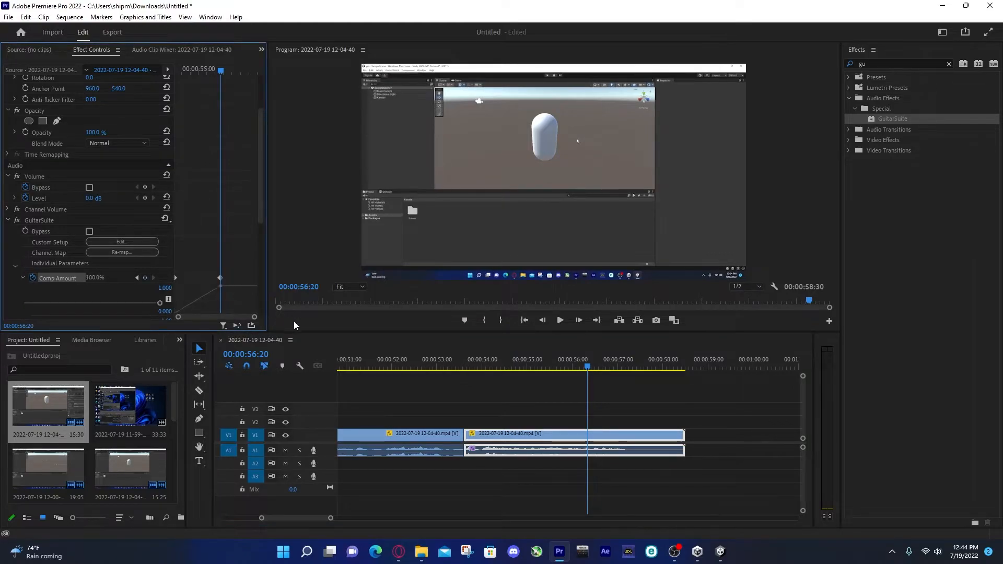
left_click_drag(220, 277, 229, 278)
Play back the last clip from near its start to hear the keyframed GuitarSuite distortion
left_click_drag(586, 367, 478, 380)
left_click(478, 385)
key("space")
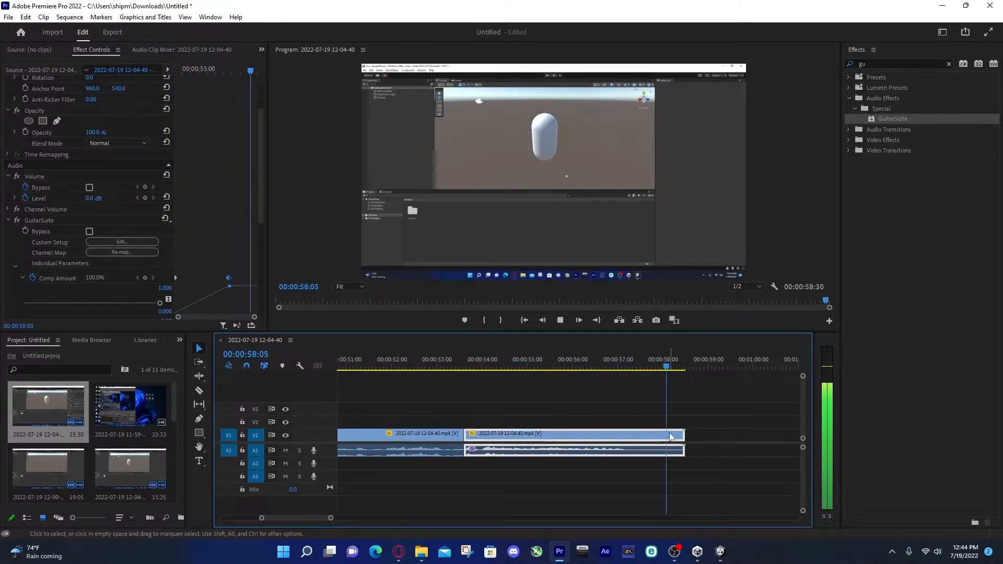
key("space")
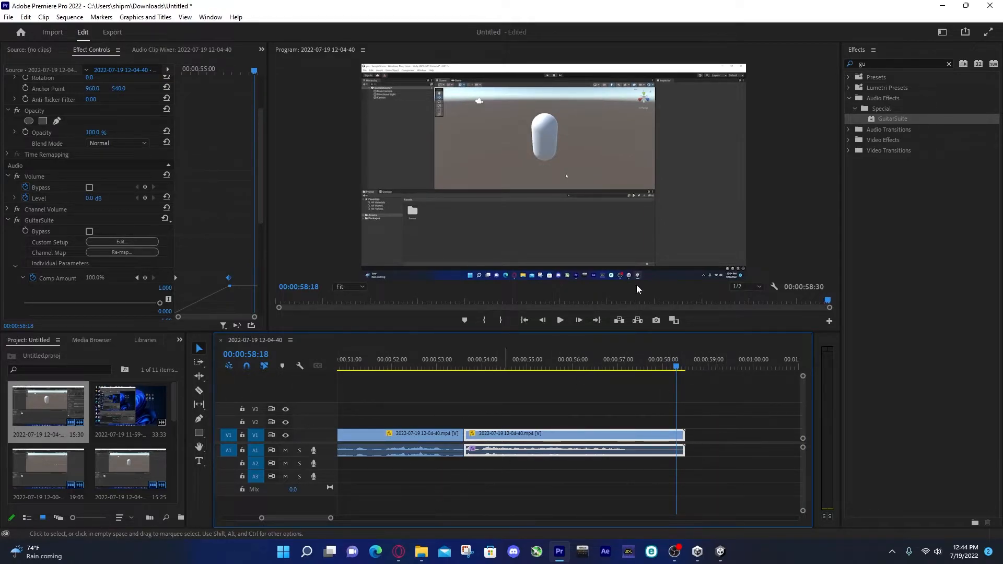
Clear the effects search and view the earlier finished distortion example at 00:00:20:51 in the sequence
left_click_drag(878, 62, 831, 64)
key("BackSpace")
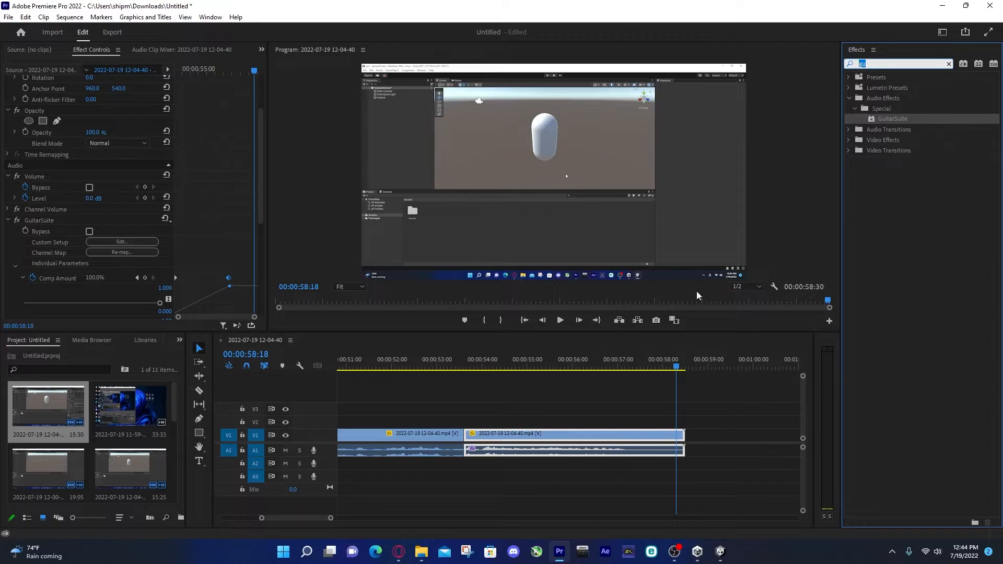
left_click_drag(679, 370, 374, 410)
key("minus")
key("minus")
key("minus")
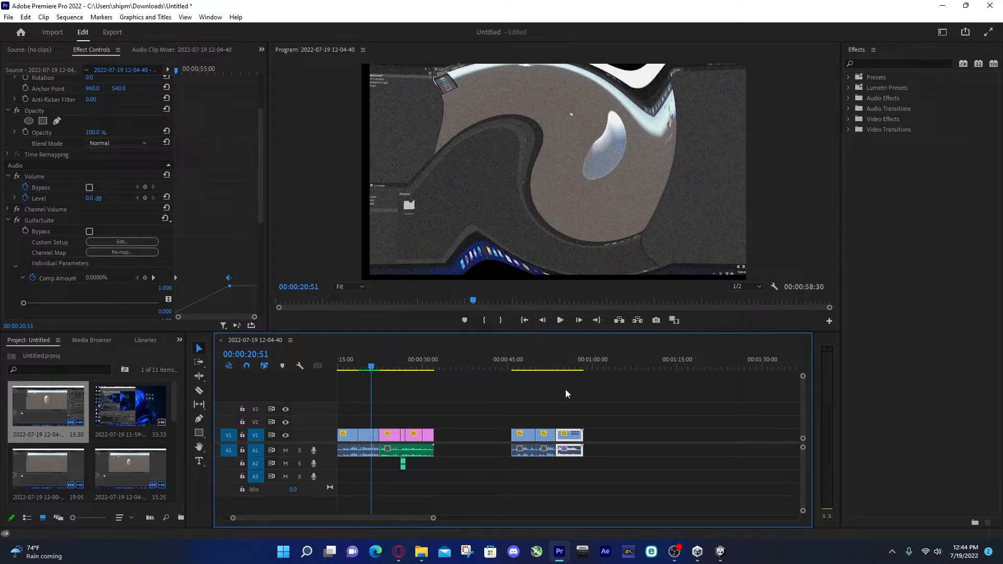
Search the effects for "noise" and apply the Noise video effect to the last clip
left_click_drag(570, 369, 577, 410)
key("equal")
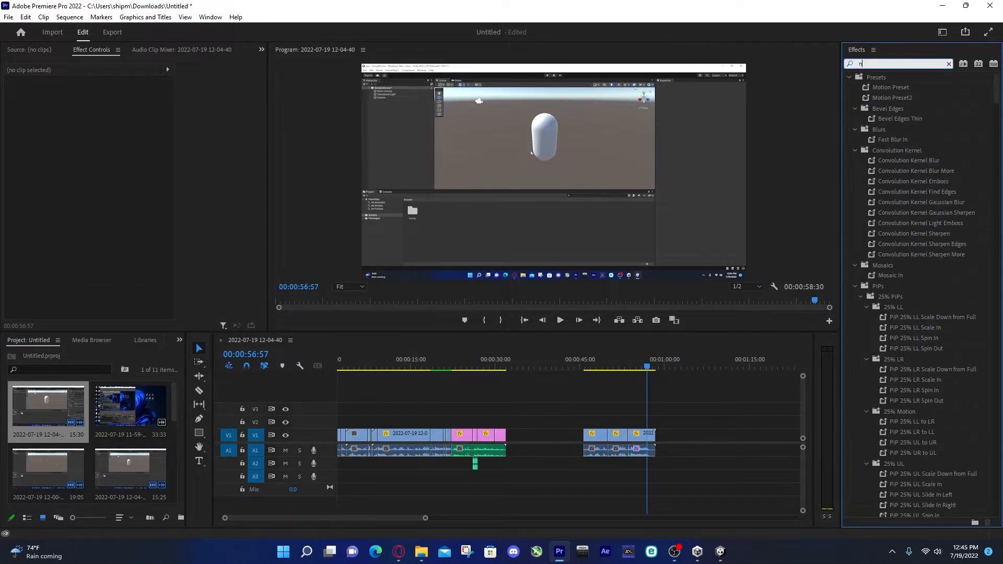
left_click_drag(877, 222, 643, 435)
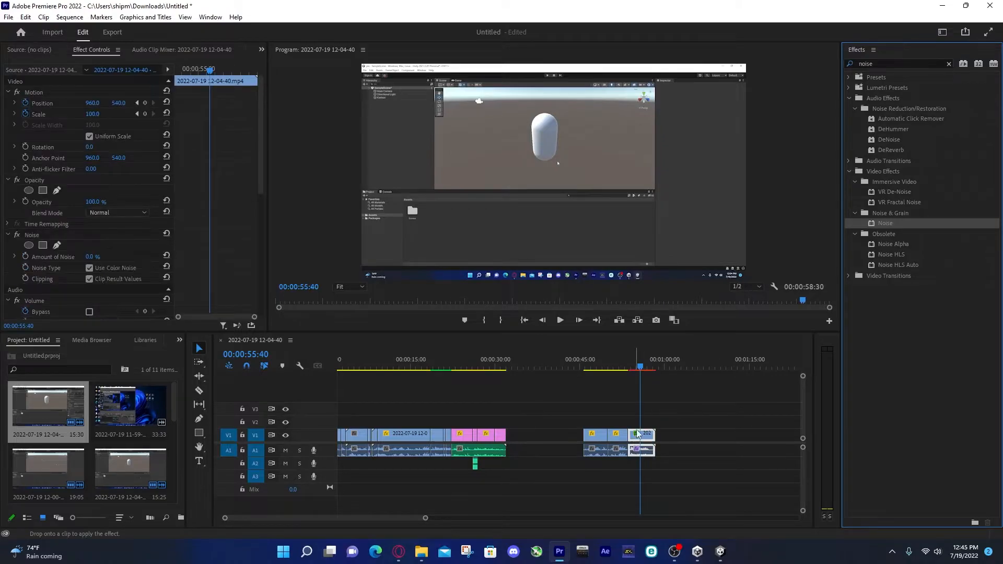
Keyframe the last clip's Amount of Noise from 0% at 00:00:53:43 to 64% at 00:00:56:17
left_click_drag(639, 368, 628, 368)
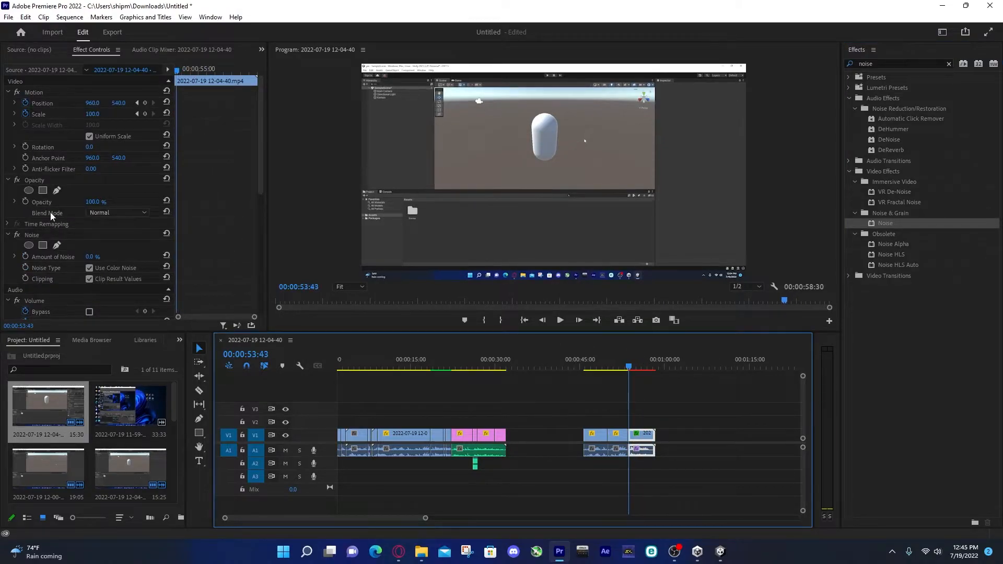
scroll(66, 231, "down", 10)
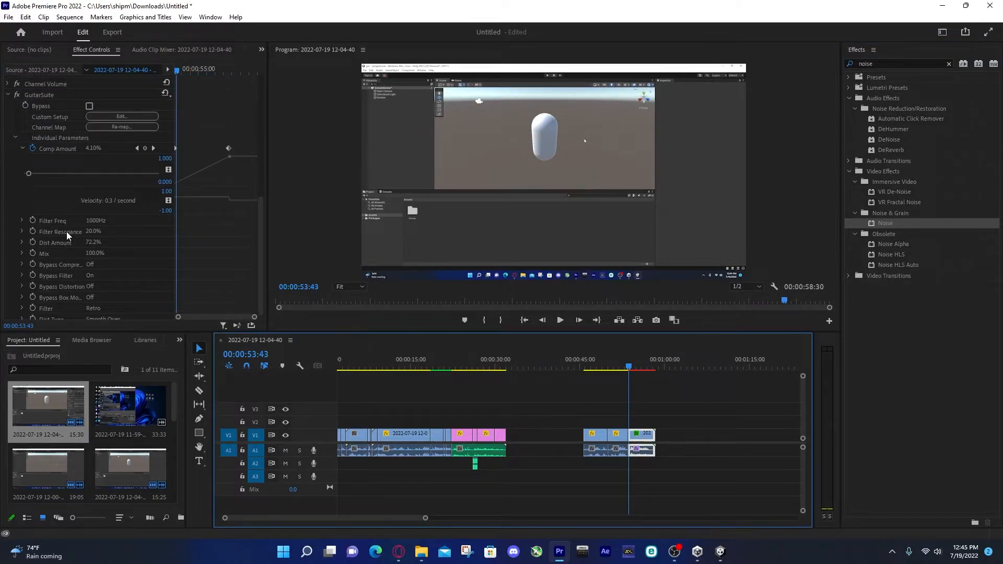
left_click(23, 149)
scroll(68, 181, "up", 5)
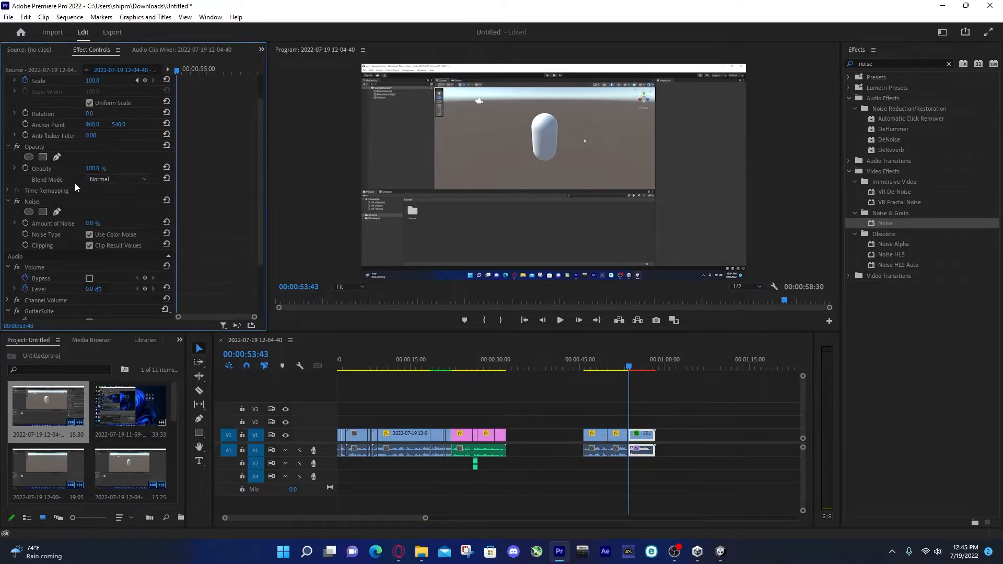
left_click(24, 220)
left_click_drag(177, 71, 220, 78)
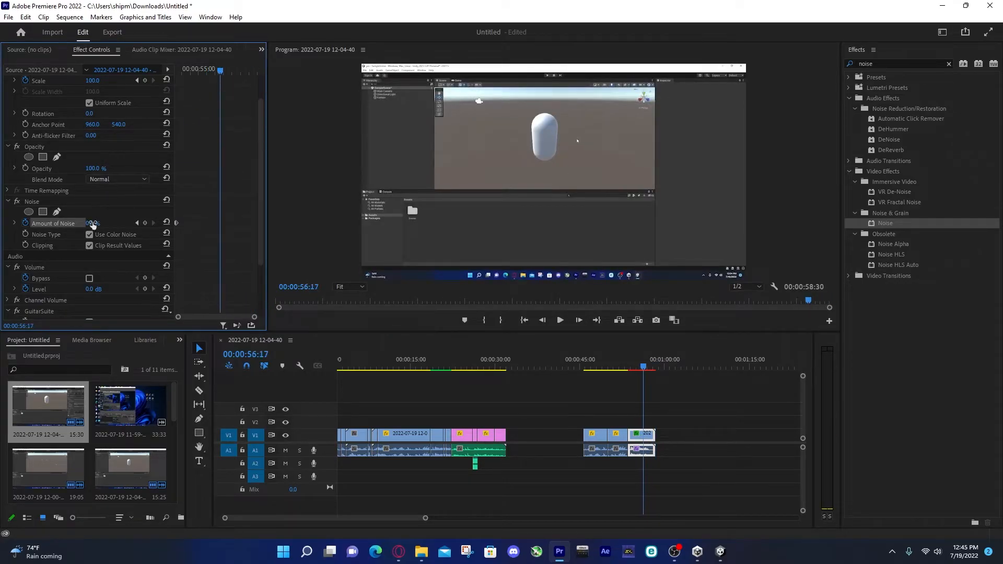
left_click_drag(89, 223, 128, 223)
Play back the start of the last clip to preview the noise, and return to 00:00:53:43
left_click(628, 365)
key("space")
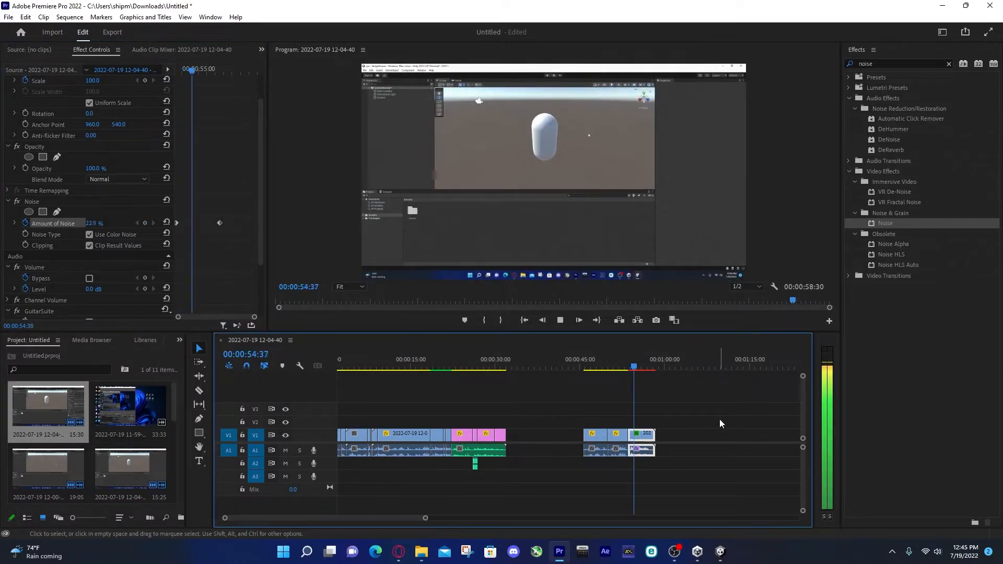
left_click(632, 368)
left_click_drag(632, 368, 629, 367)
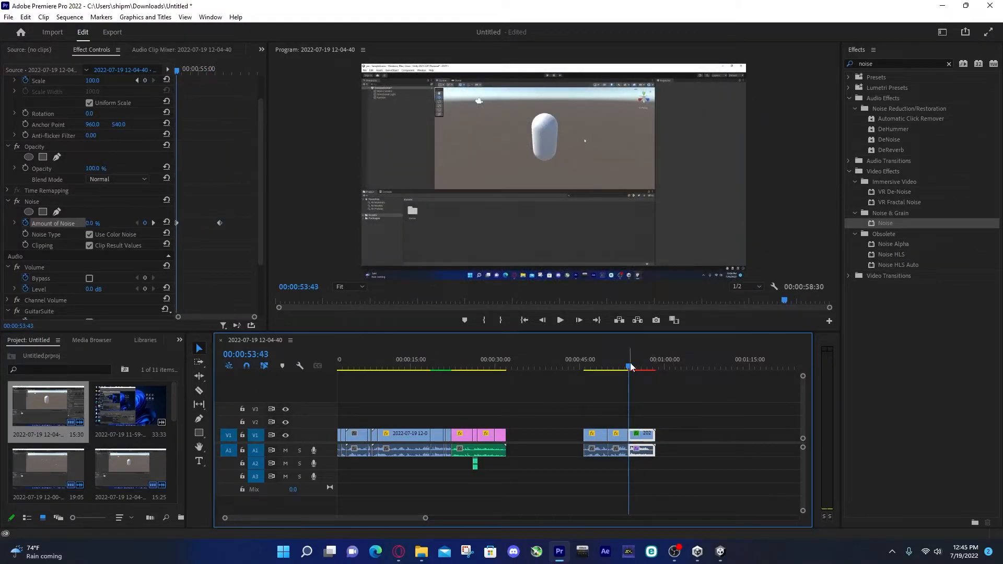
Clear the effects search and apply the Twirl effect from the Distort video effects to the last clip
left_click(949, 64)
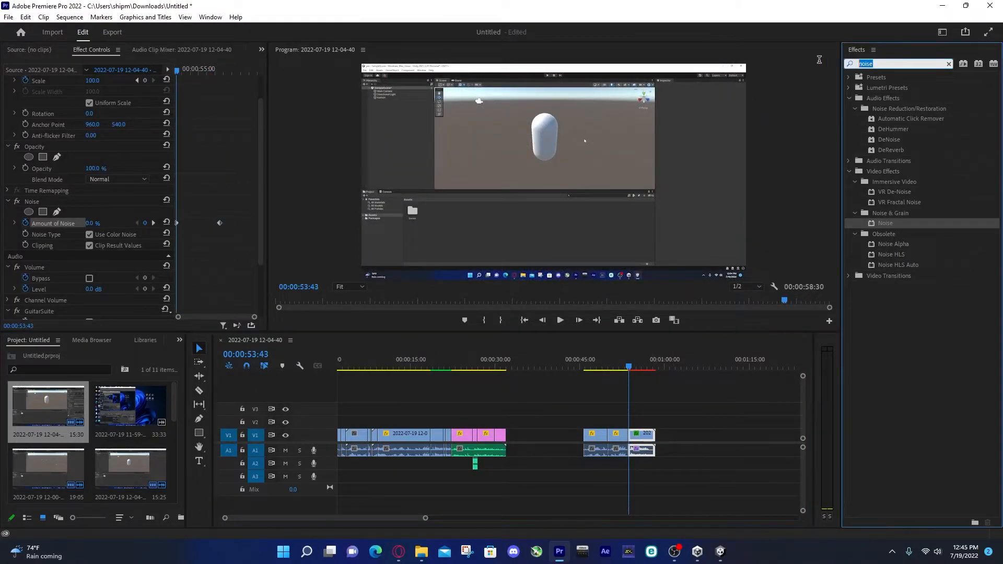
left_click(857, 122)
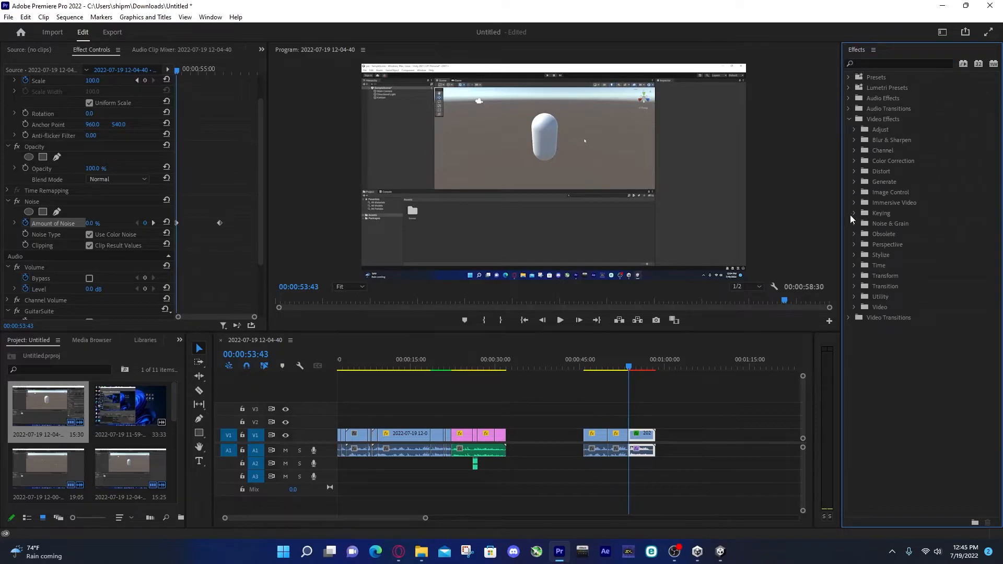
left_click(855, 171)
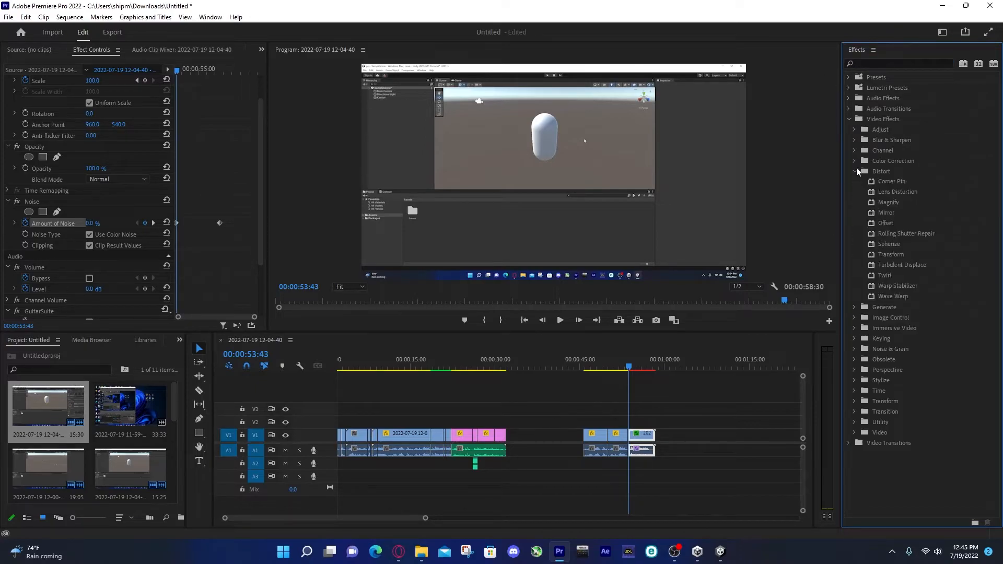
left_click_drag(886, 275, 642, 436)
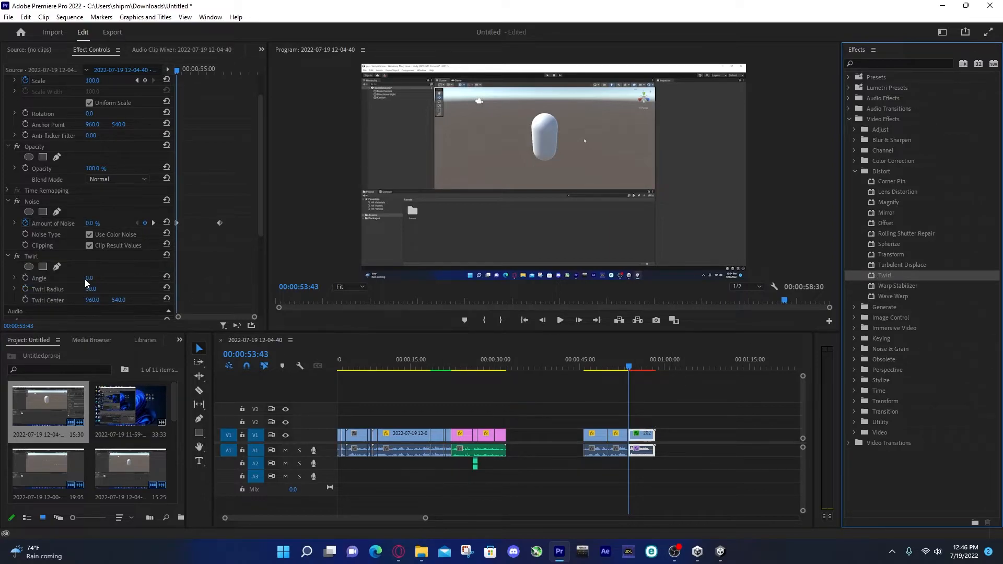
Keyframe the Twirl Angle from 0° at 00:00:53:43 to 1x21.0° at 00:00:57:57, and set the Twirl Radius to 44
left_click_drag(89, 279, 97, 279)
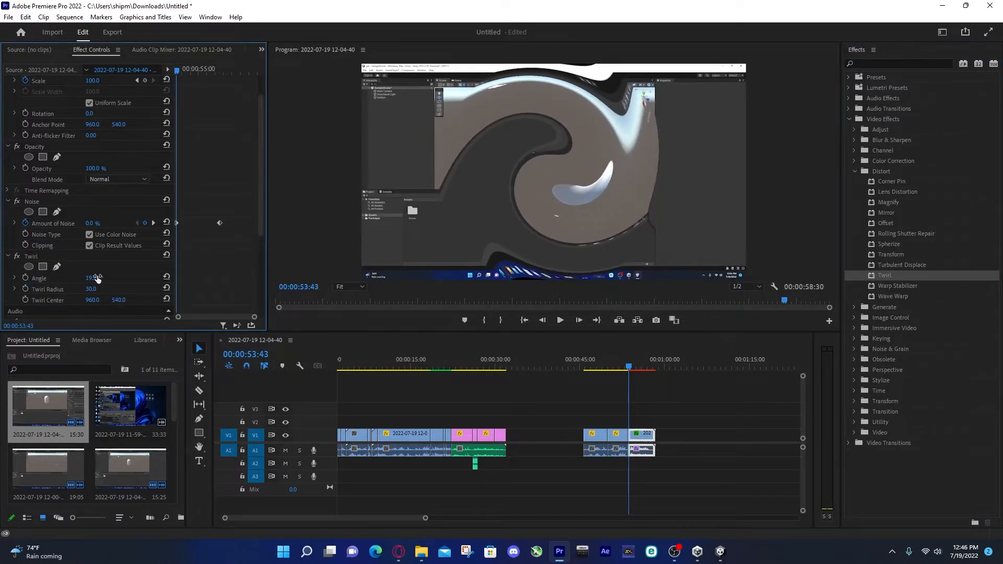
key("ctrl+z")
left_click(24, 277)
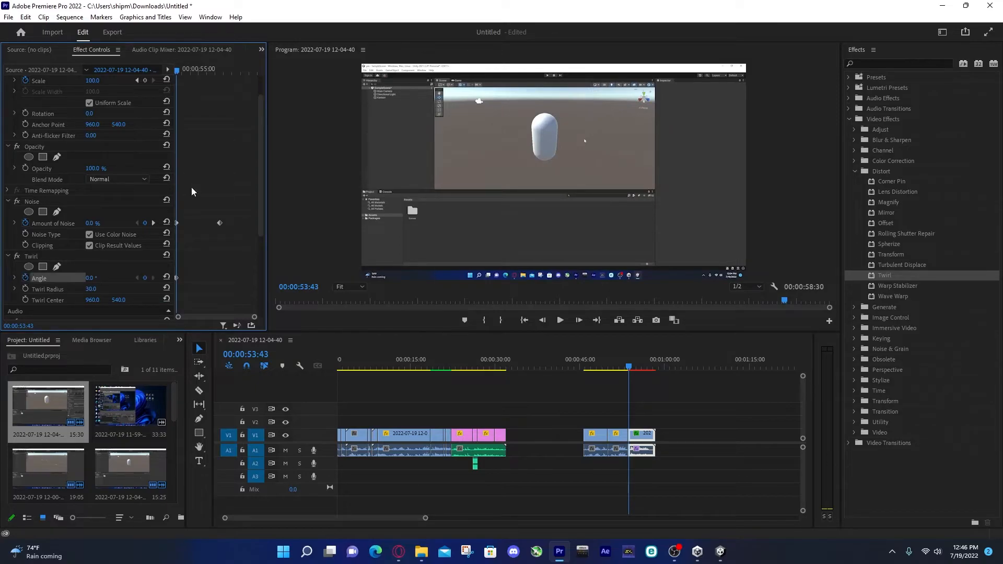
left_click_drag(196, 70, 248, 84)
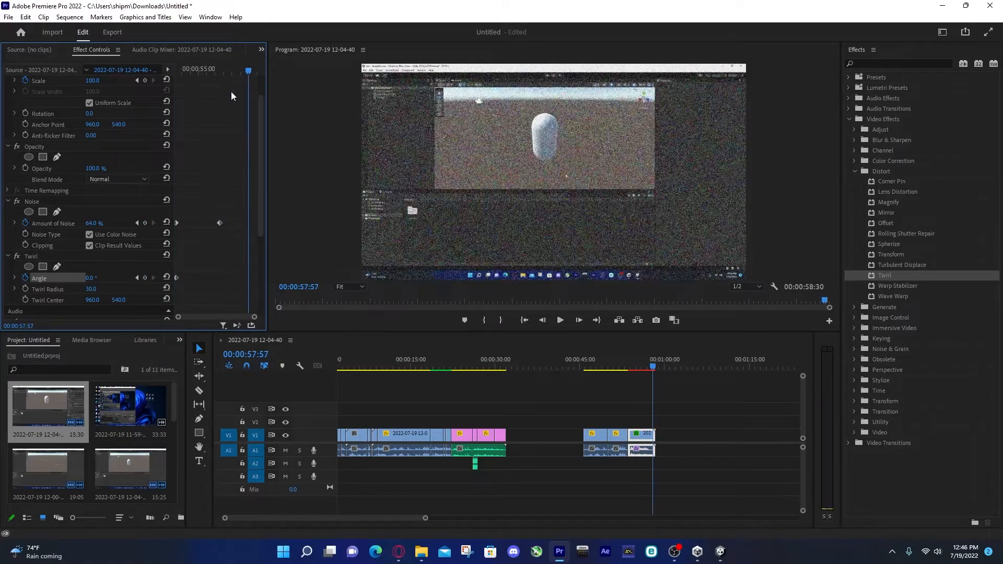
left_click_drag(90, 278, 172, 278)
left_click_drag(94, 289, 113, 289)
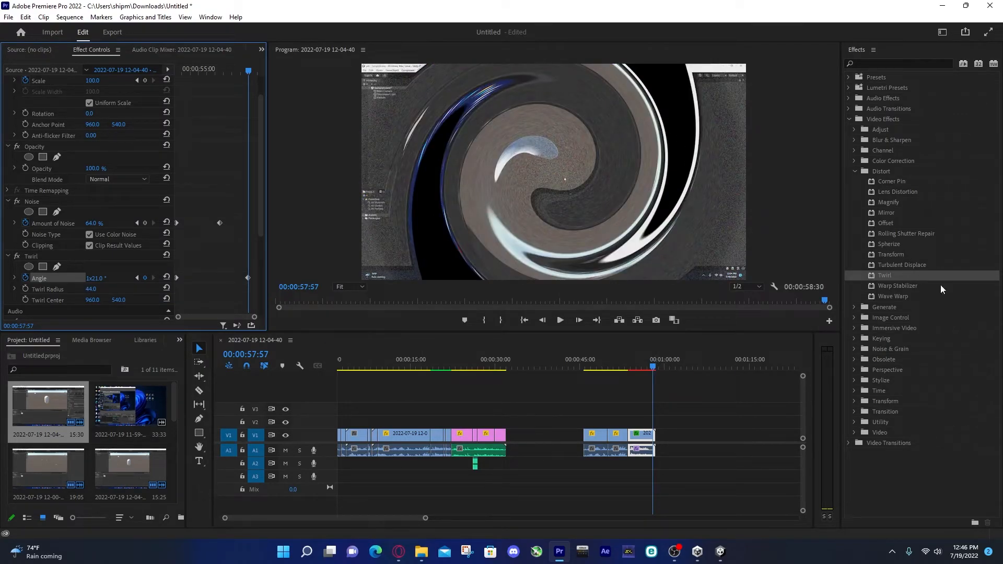
Apply the Turbulent Displace effect to the last clip and scrub back through it to preview the distortion
left_click_drag(902, 265, 642, 453)
mouse_move(653, 367)
left_mouse_down()
mouse_move(626, 365)
mouse_move(634, 367)
left_mouse_up()
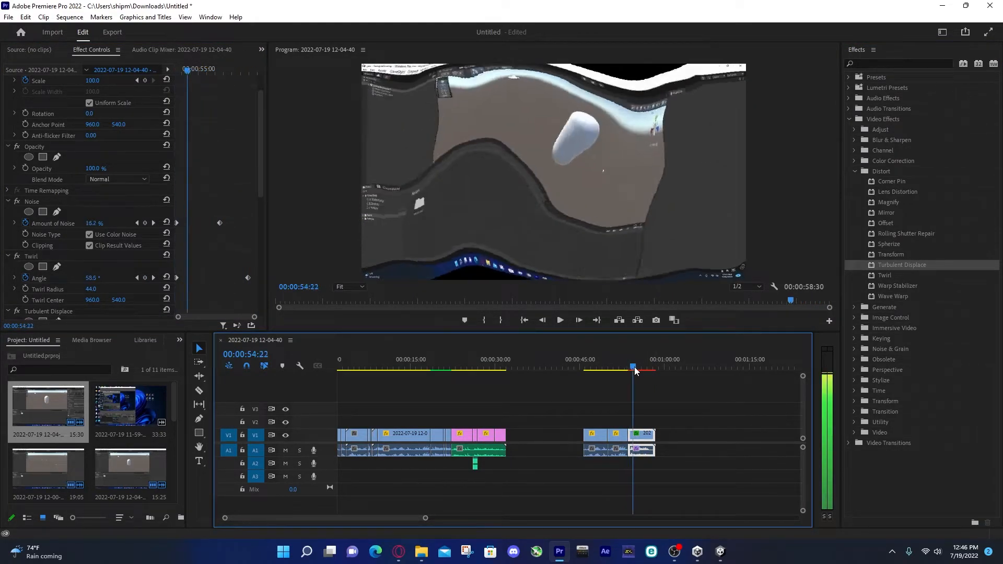
Keyframe a camera shake on the last clip, starting at Position 976, 540 at 00:00:53:36 and shifting the image every few frames
scroll(112, 167, "up", 2)
left_click_drag(193, 69, 167, 65)
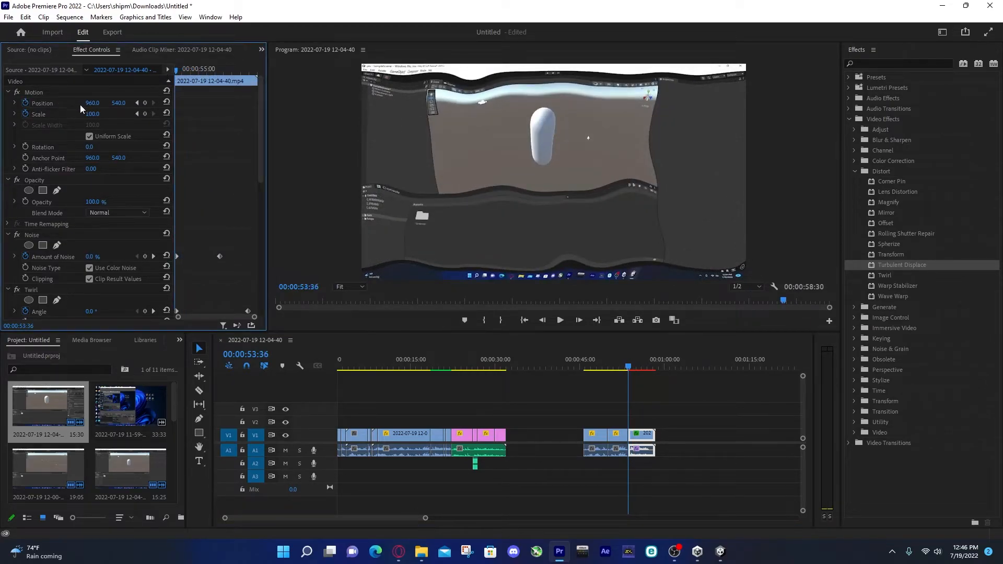
mouse_move(93, 103)
left_mouse_down()
mouse_move(111, 103)
mouse_move(101, 103)
left_mouse_up()
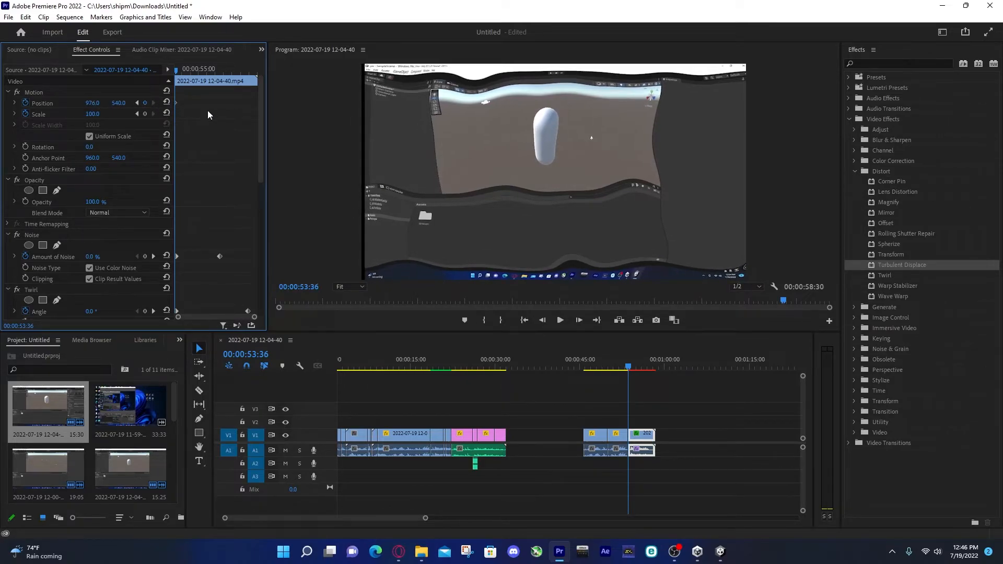
left_click(555, 192)
left_click_drag(177, 69, 181, 71)
left_click_drag(561, 188, 560, 210)
left_click(183, 70)
left_click_drag(481, 172, 466, 217)
left_click(187, 71)
left_click(191, 71)
left_click_drag(440, 175, 480, 179)
left_click(195, 71)
Copy the Position shake keyframes and paste them repeatedly along the rest of the last clip
left_click_drag(202, 110, 175, 100)
key("ctrl+c")
left_click(199, 71)
key("ctrl+v")
left_click(218, 71)
key("Up")
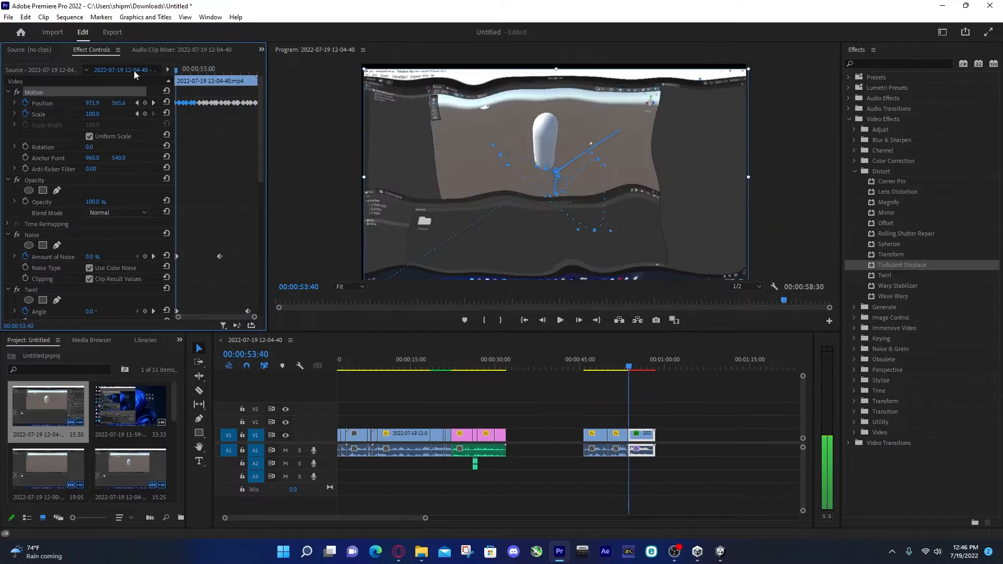
Play back the sequence from 00:00:49:50 into the last clip to check the shake and distortion effects
left_click(691, 422)
left_click_drag(627, 368, 609, 372)
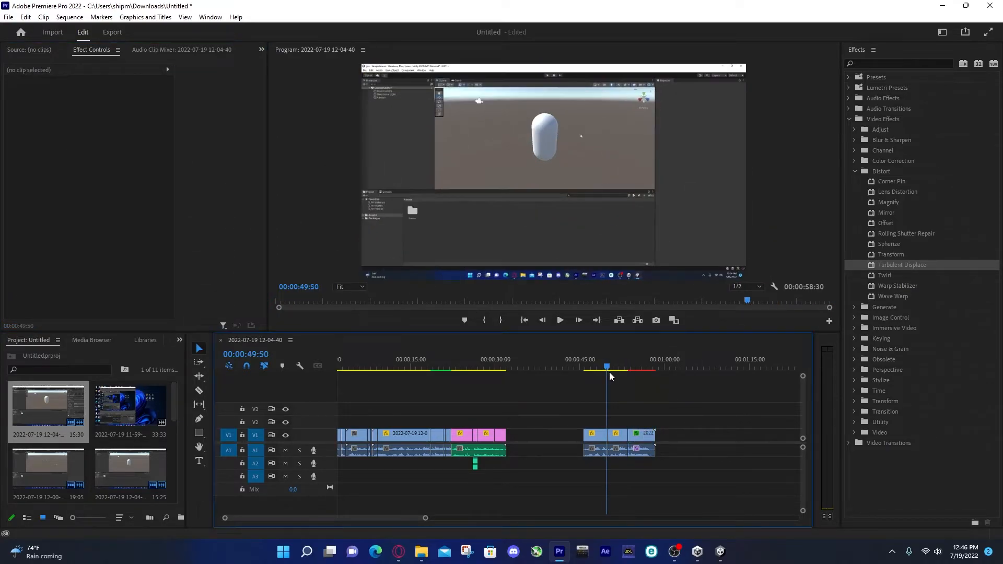
key("space")
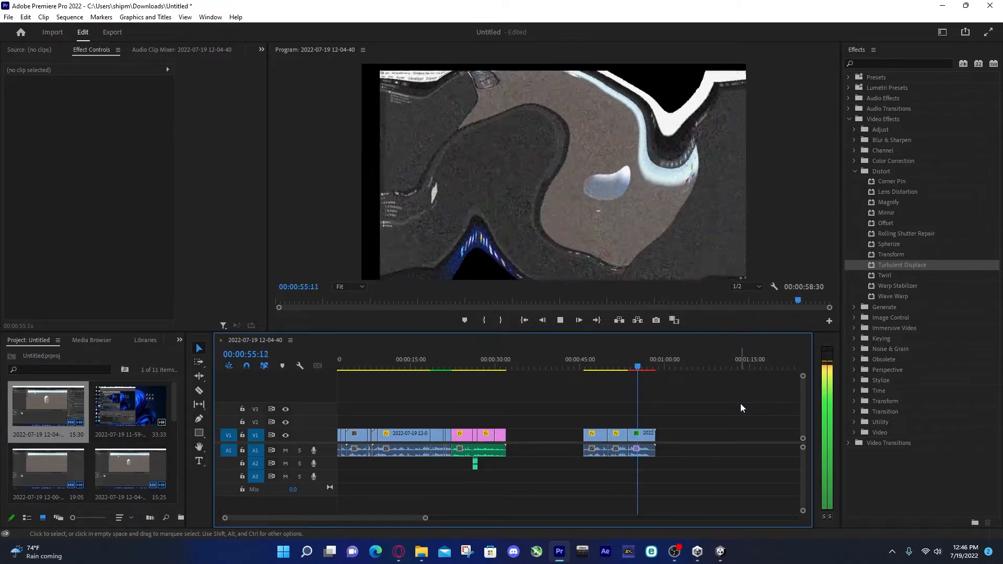
key("space")
Select the last clip, inspect its distortion at 00:00:56:57, and return to its start at 00:00:53:36
left_click(643, 435)
left_click(645, 368)
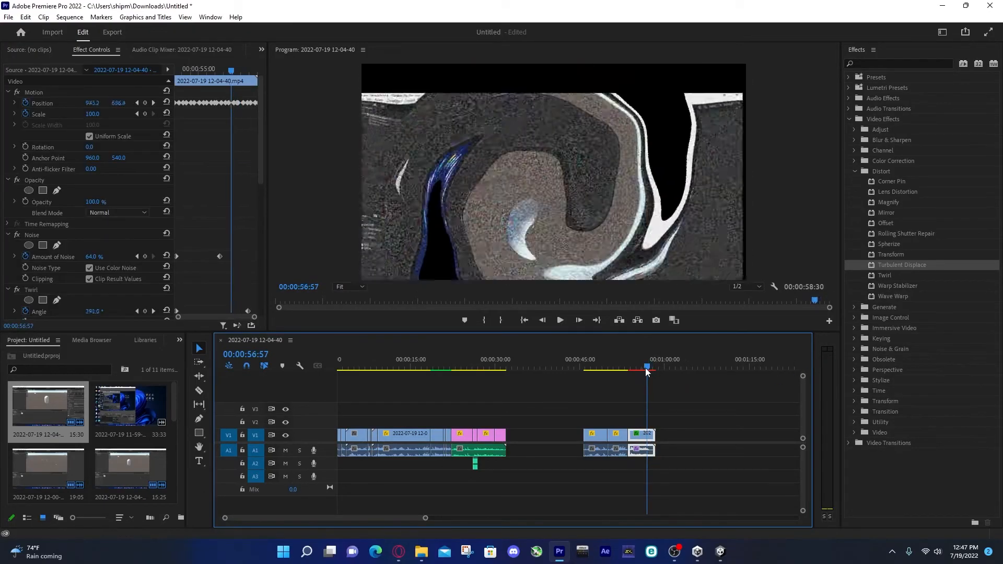
left_click_drag(228, 70, 111, 66)
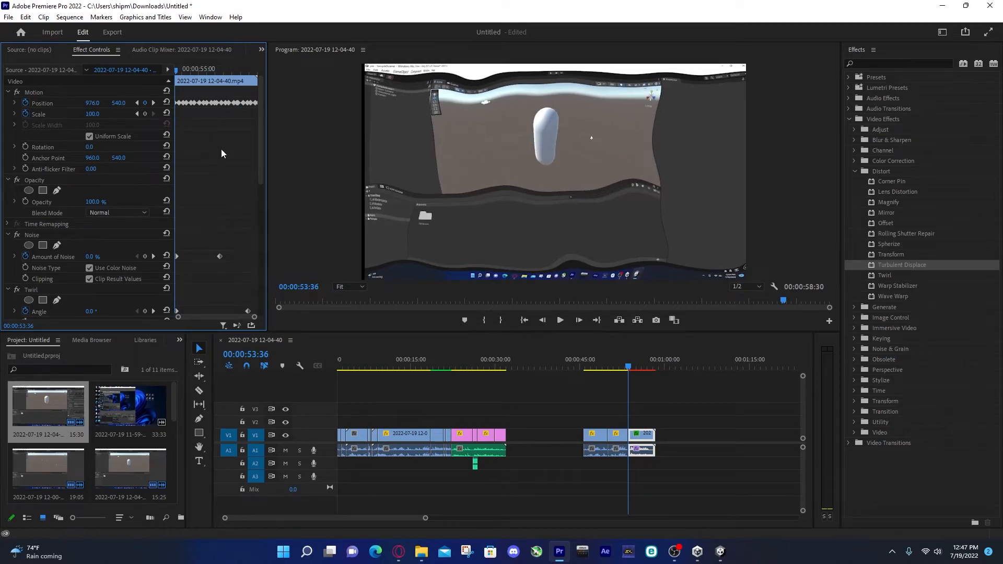